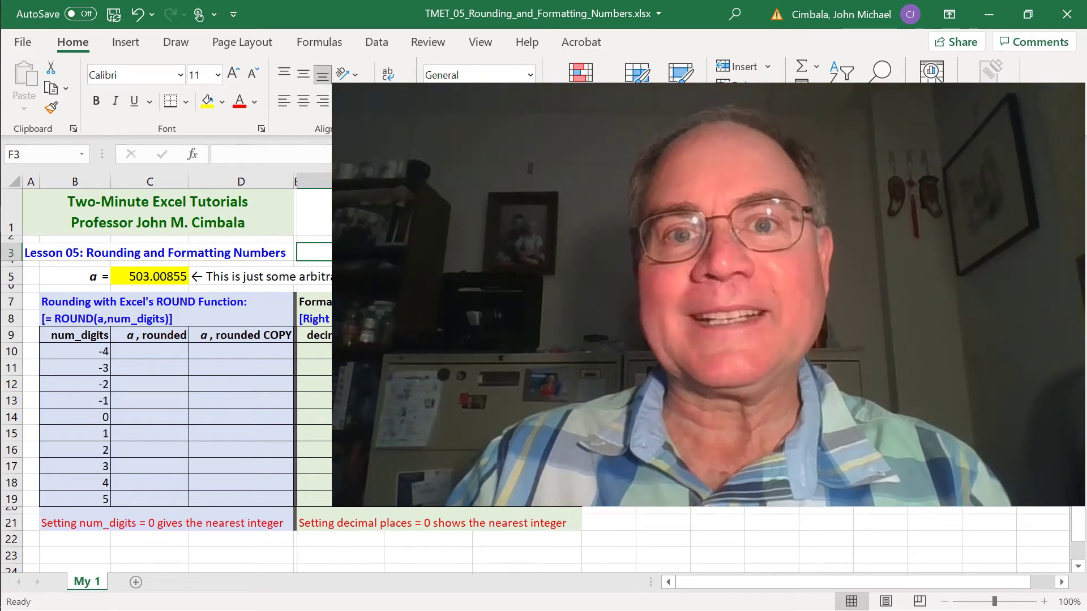
Enter =ROUND(a,B10) in C10, showing 0, and fill it down through C19
click(148, 277)
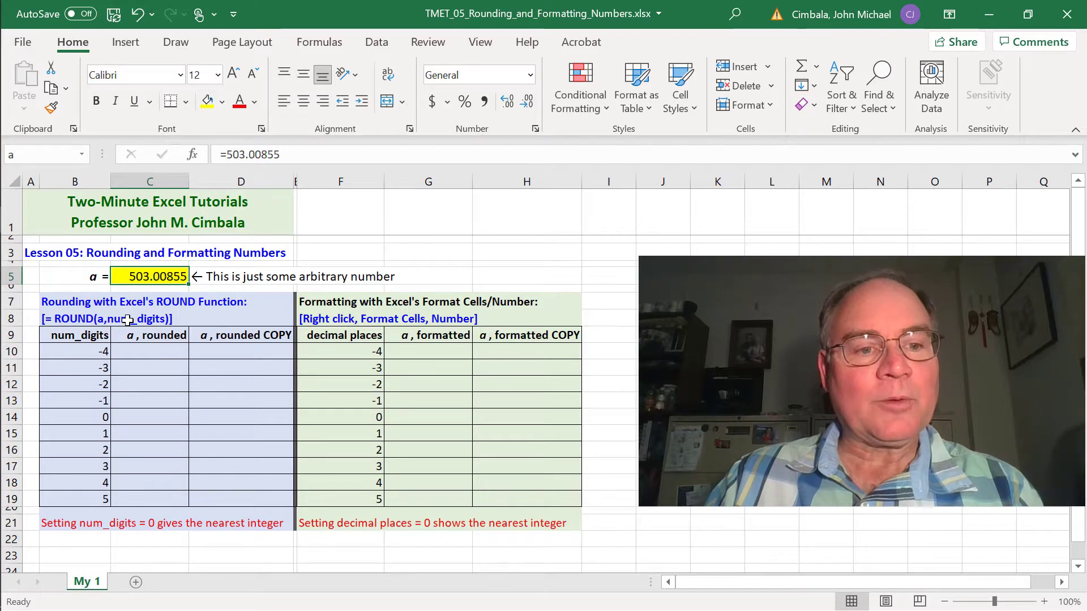
click(150, 352)
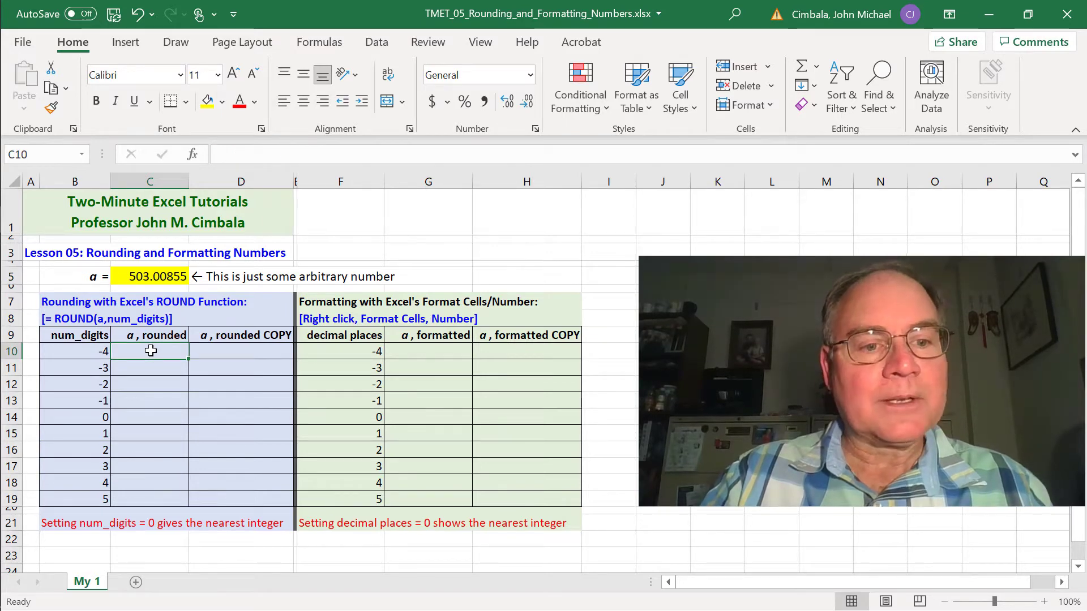
text(=ro)
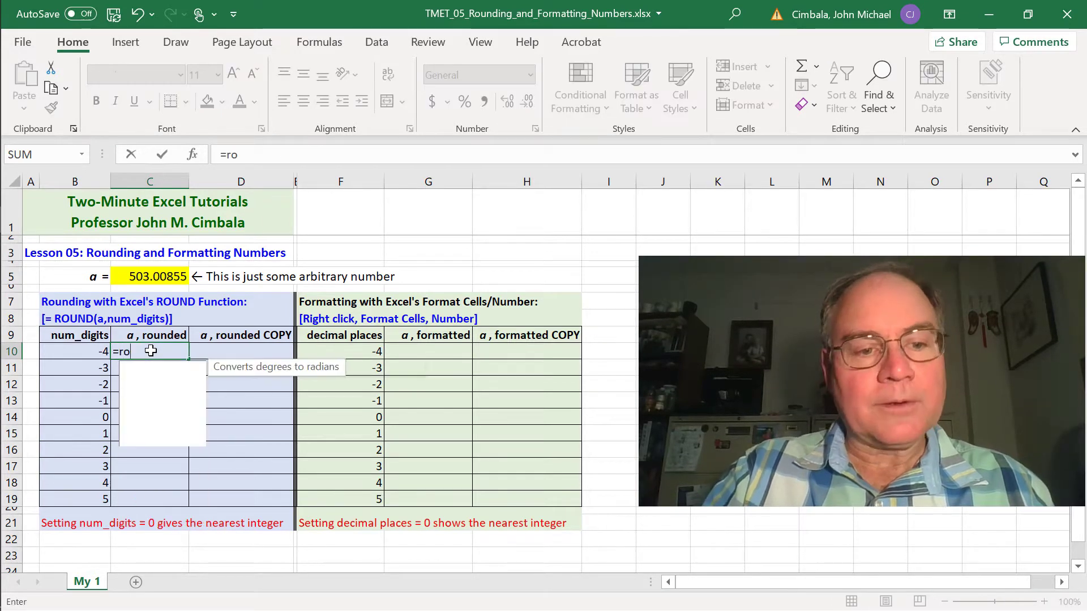
text(und()
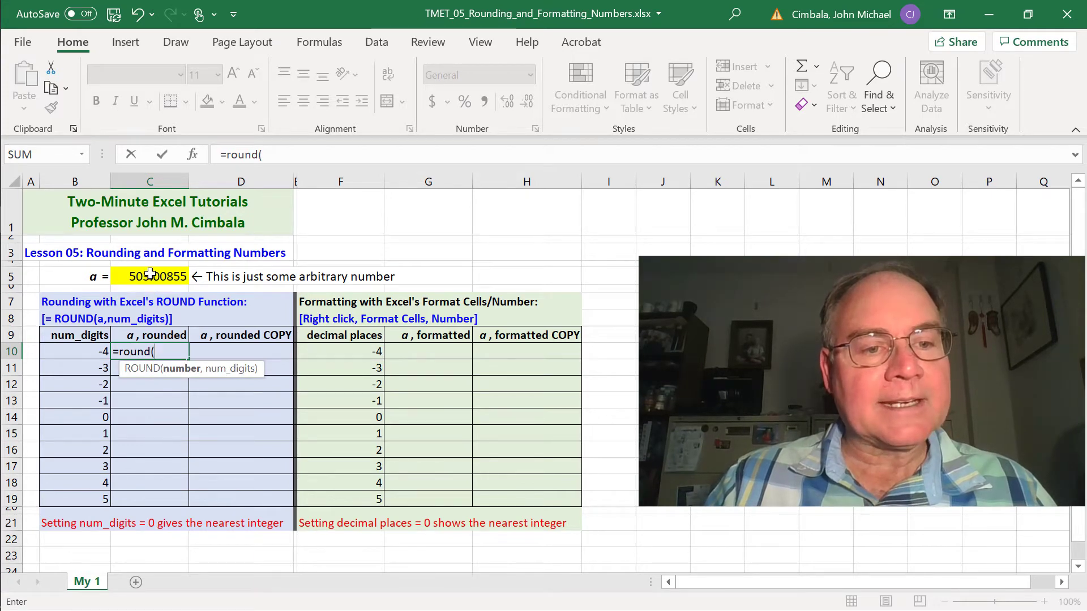
text(a)
click(164, 352)
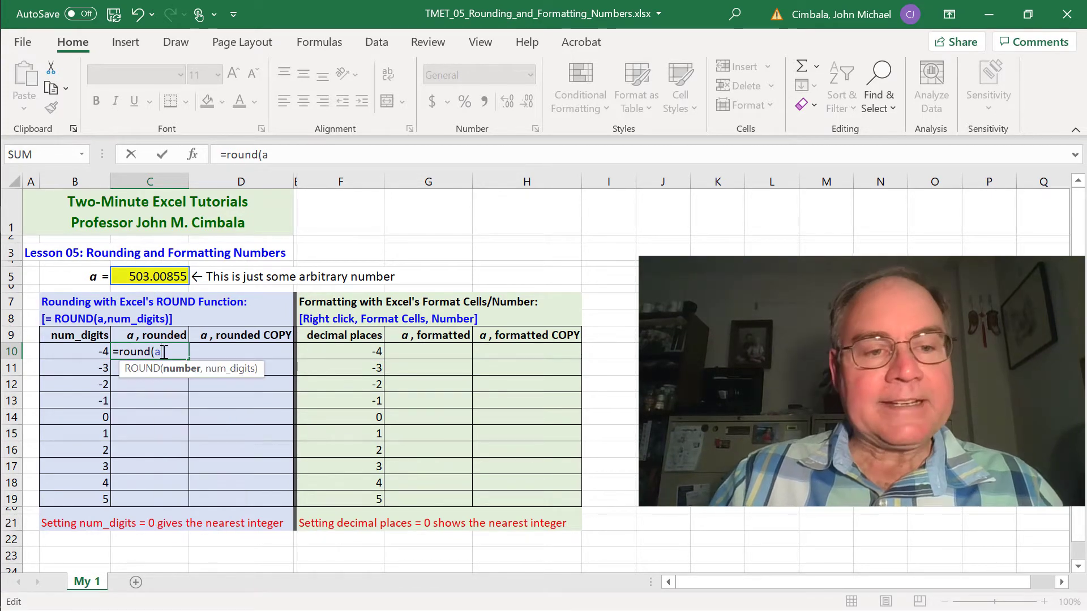
text(,)
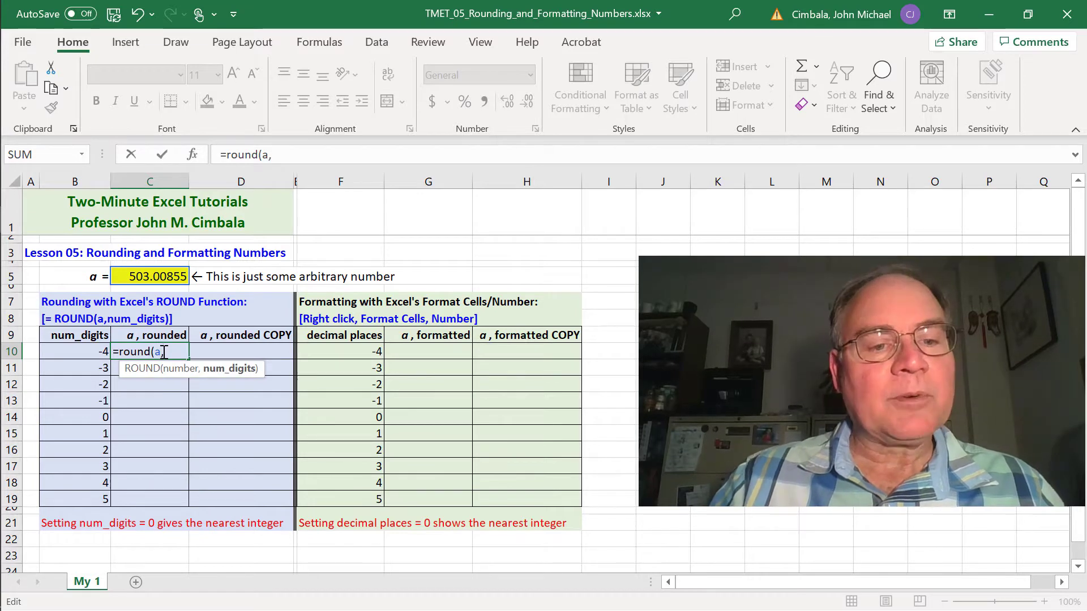
click(86, 352)
text())
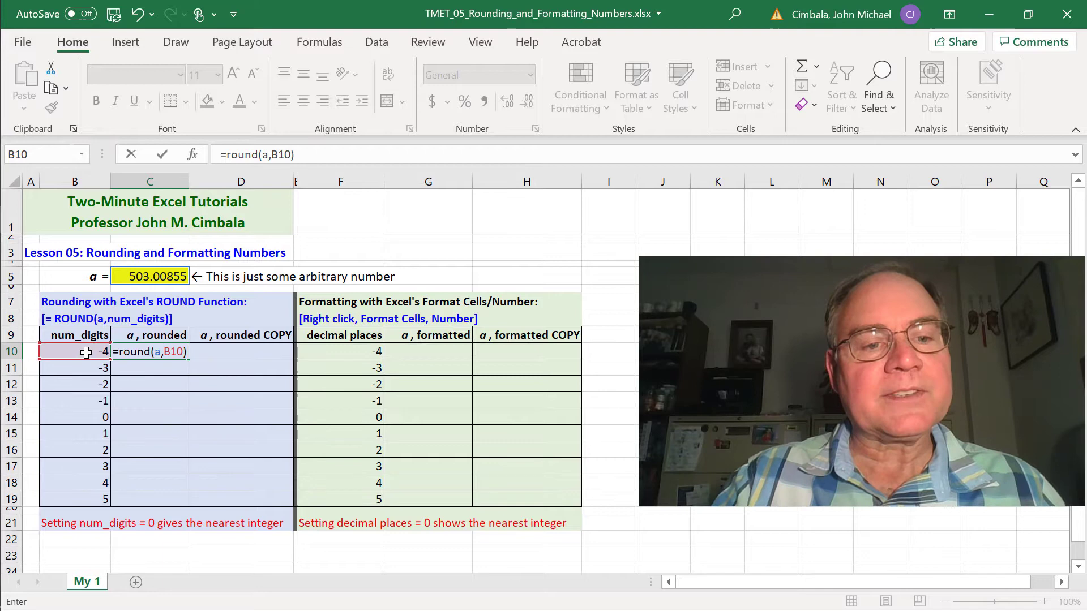
key(Return)
click(165, 351)
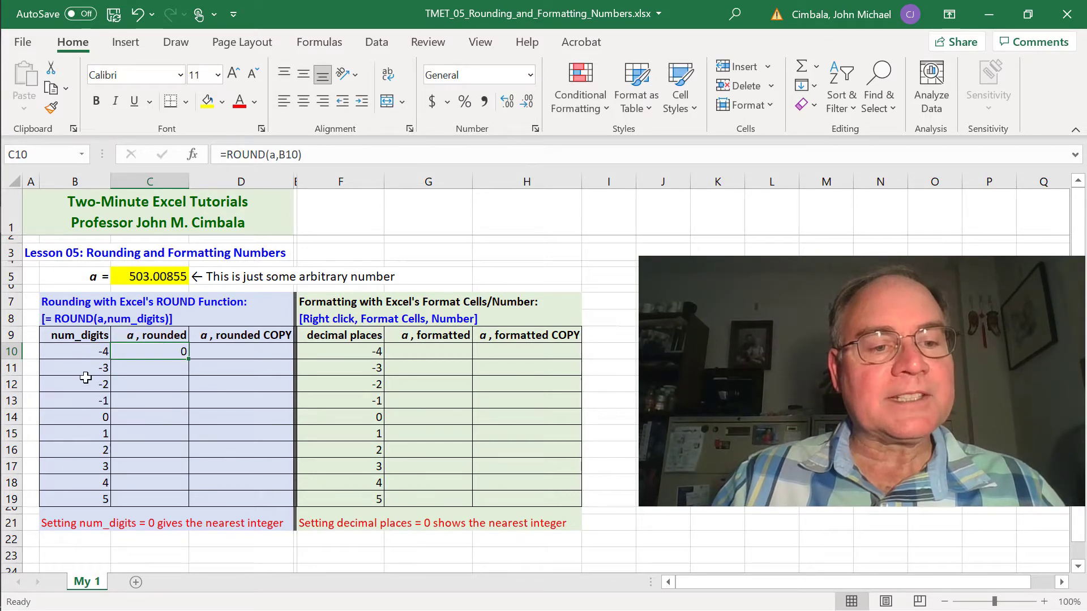
drag(190, 360, 181, 506)
Check the =ROUND(a,Bn) formulas in C10:C19, from 0 and 1000 to 503.00855
double_click(150, 368)
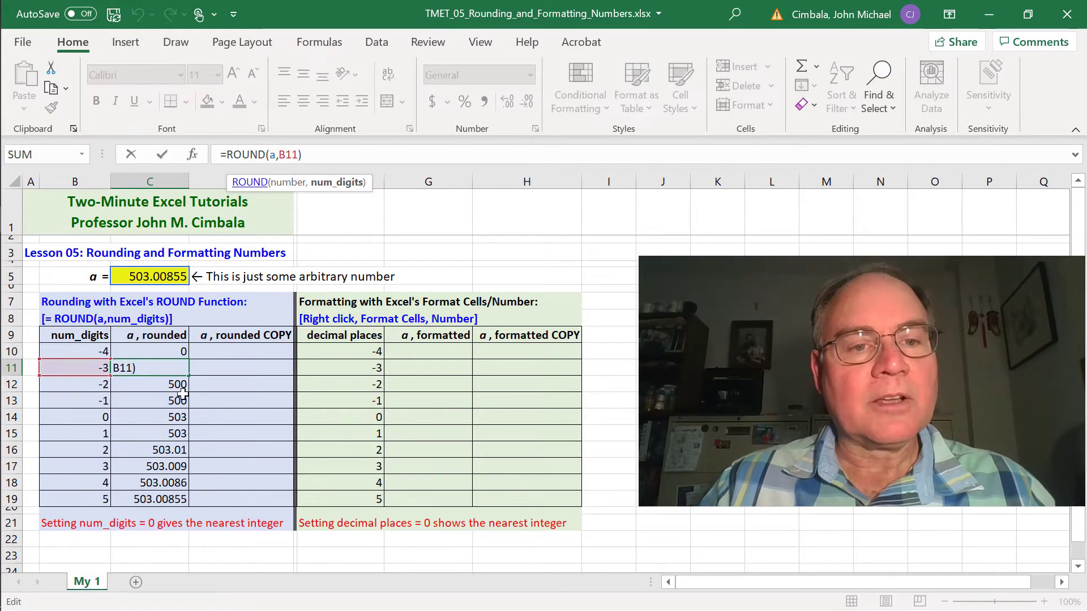
click(280, 154)
click(152, 418)
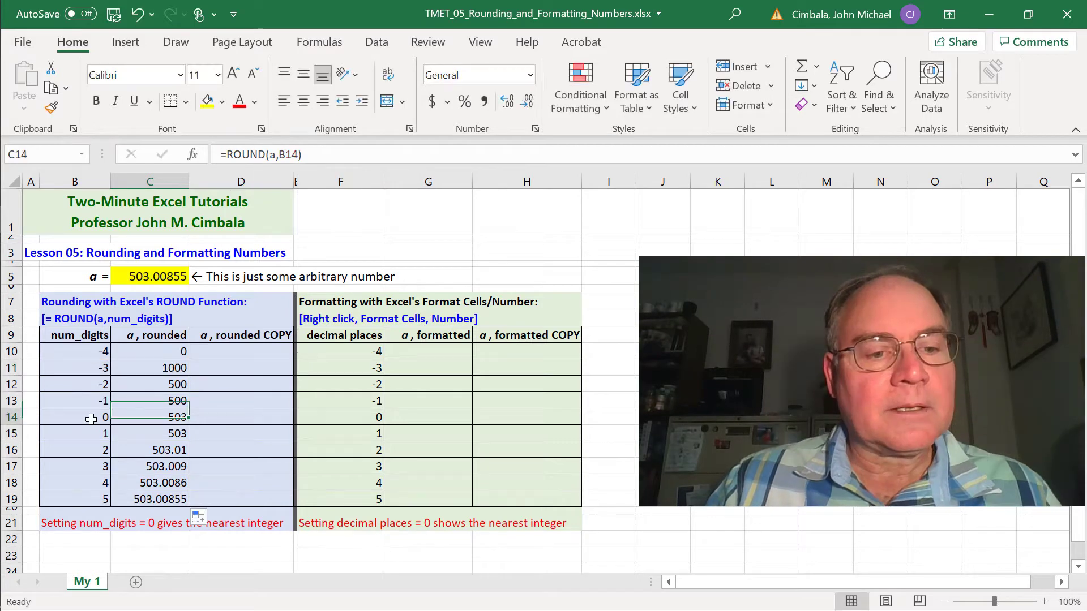
click(155, 435)
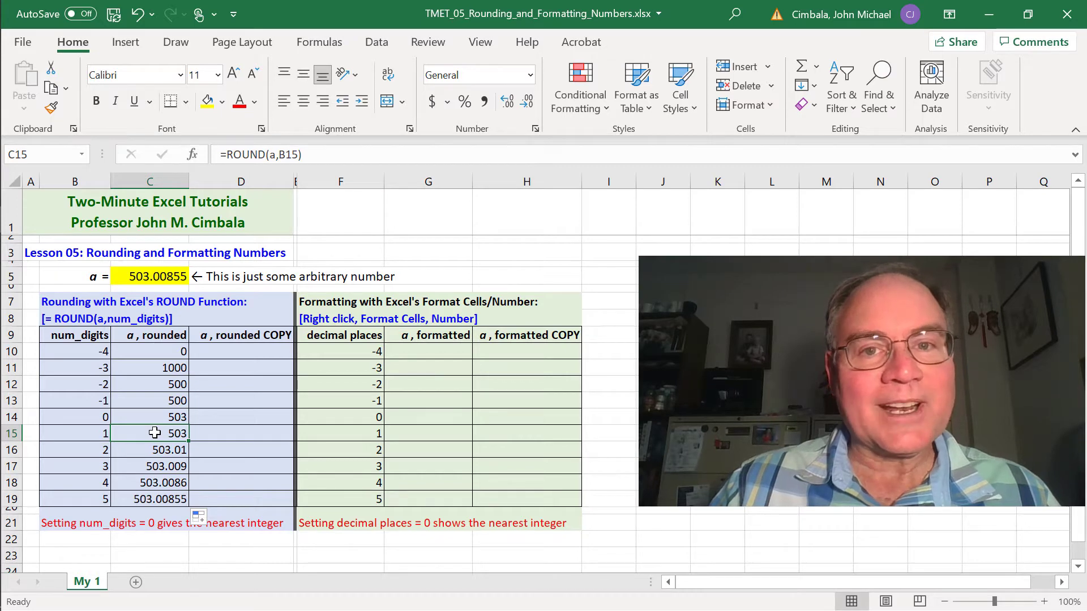
click(124, 450)
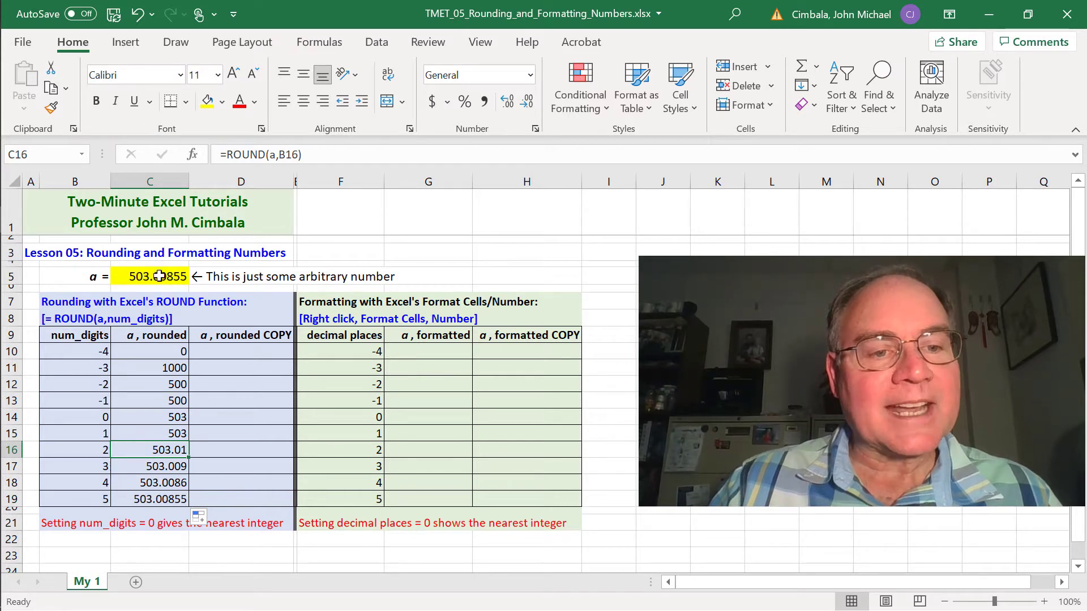
click(168, 465)
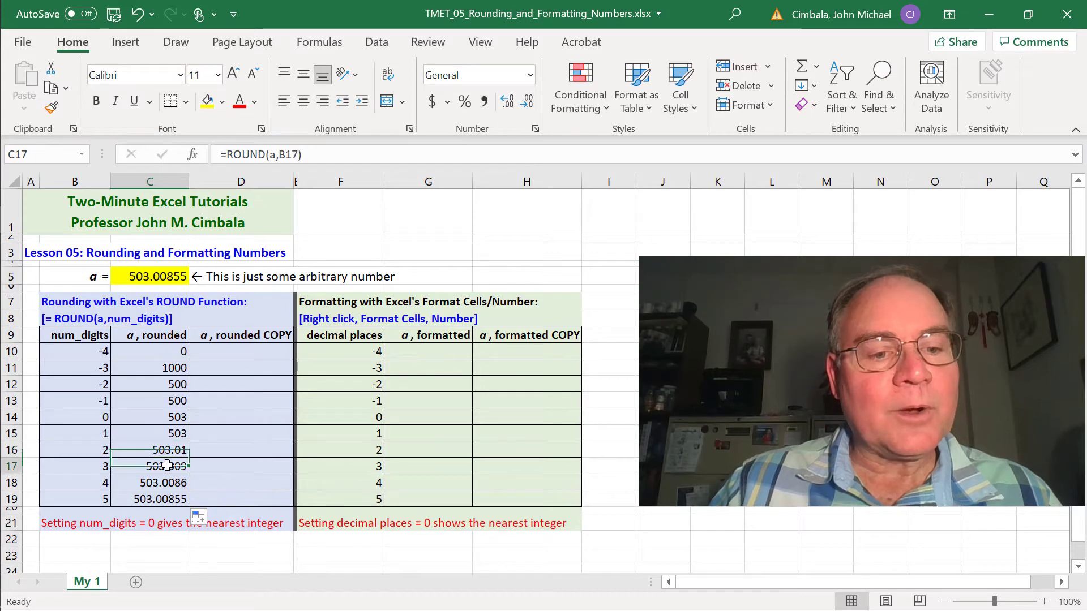
click(166, 482)
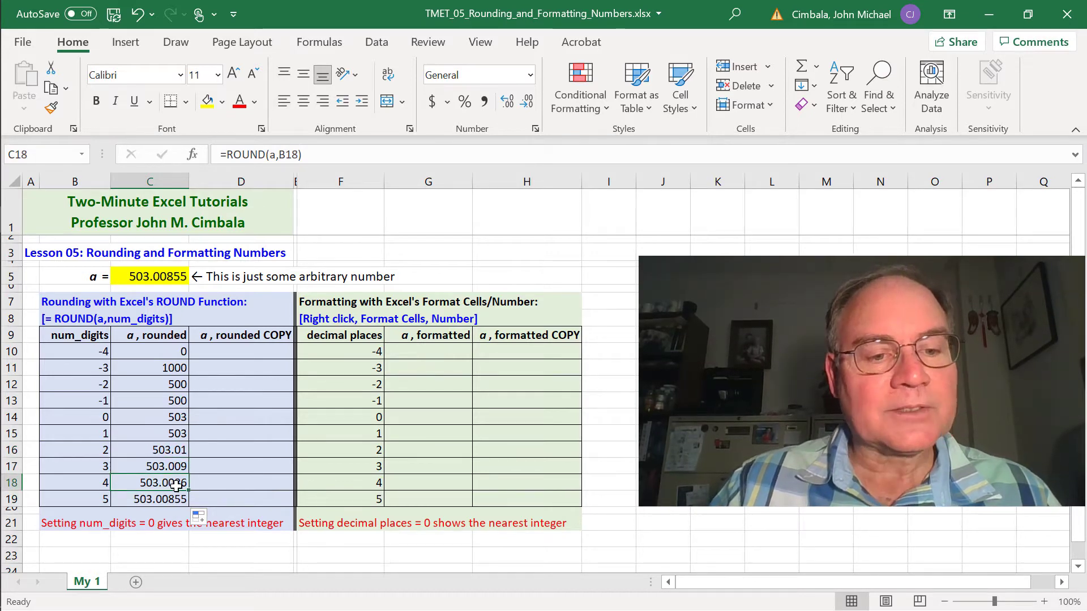
click(164, 499)
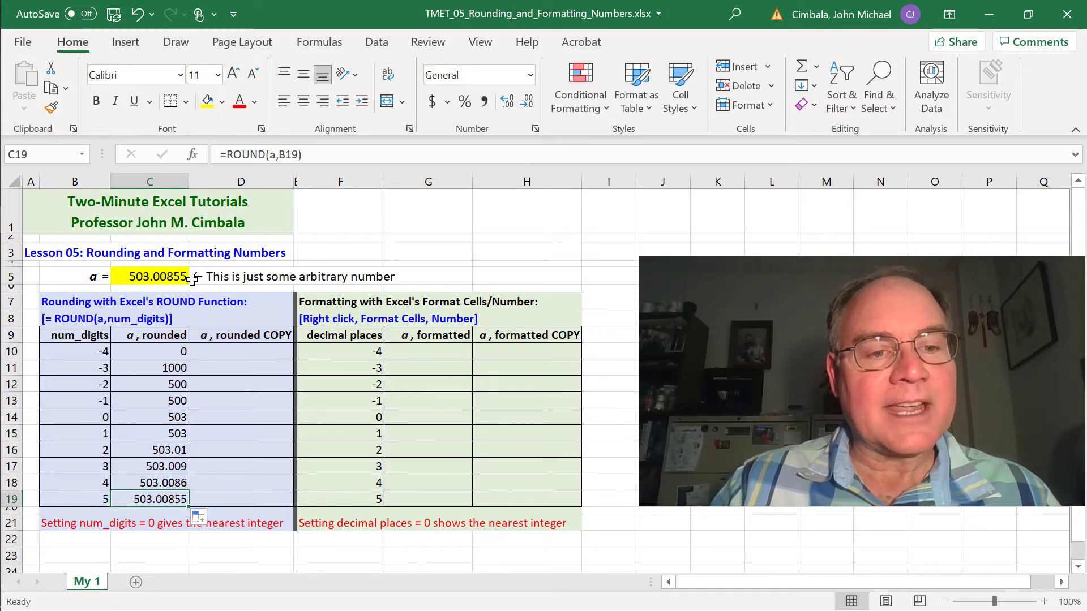
click(151, 401)
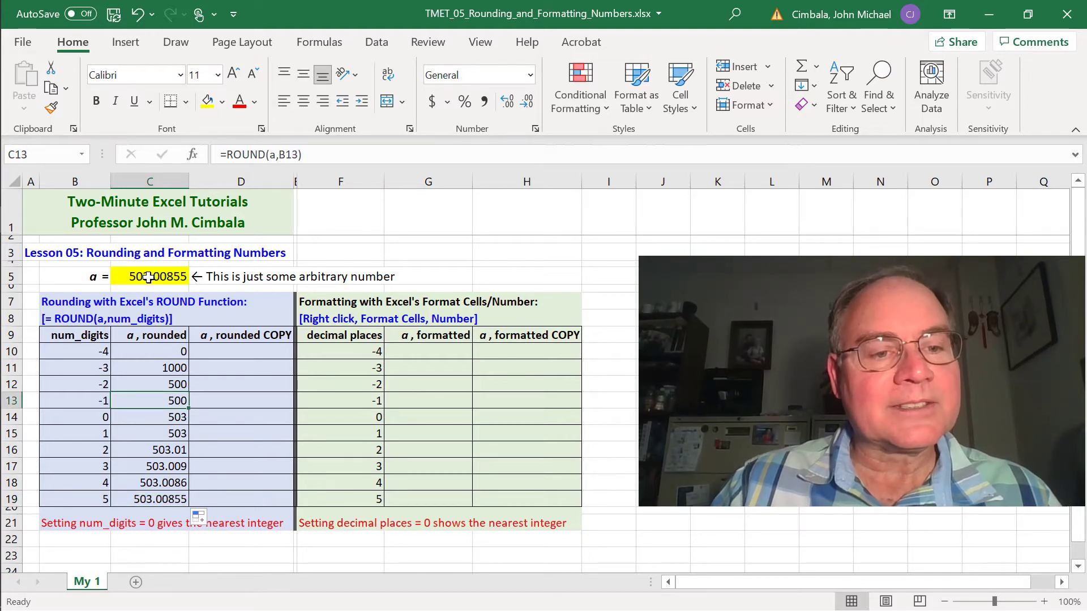
click(152, 384)
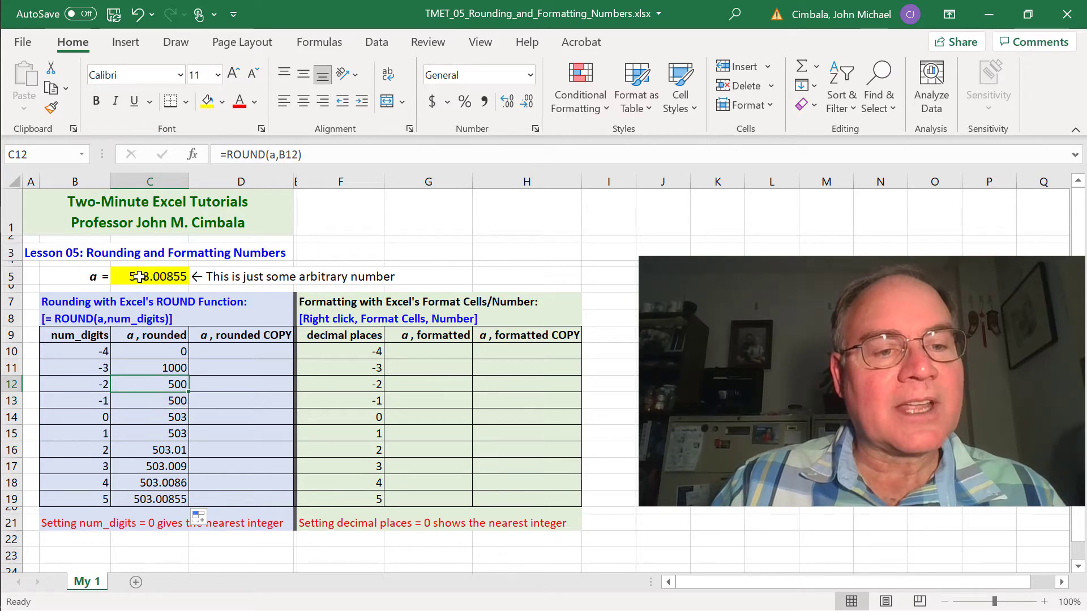
click(160, 368)
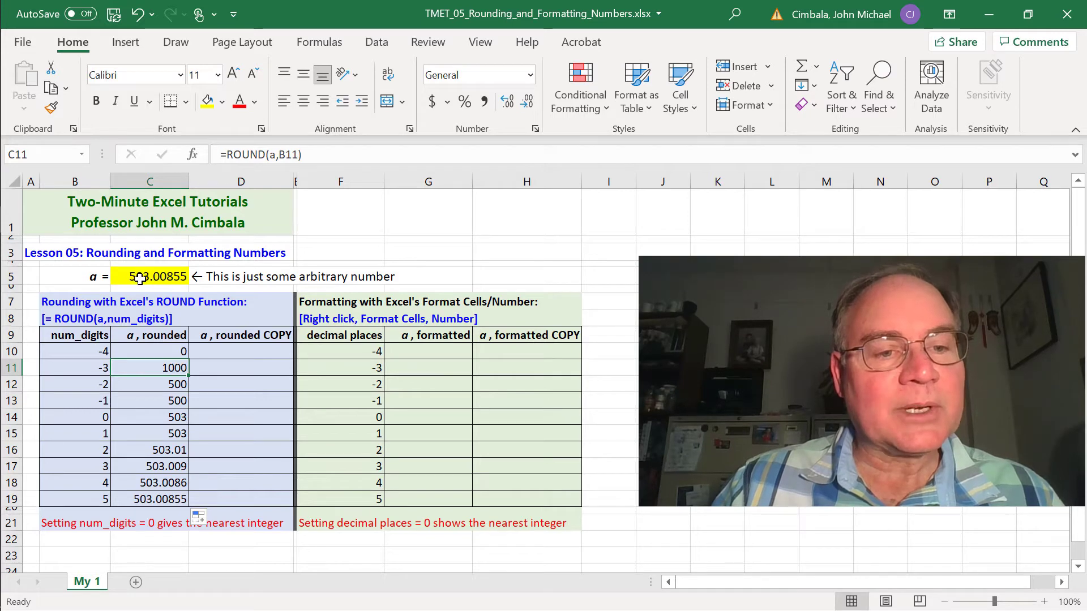
click(161, 352)
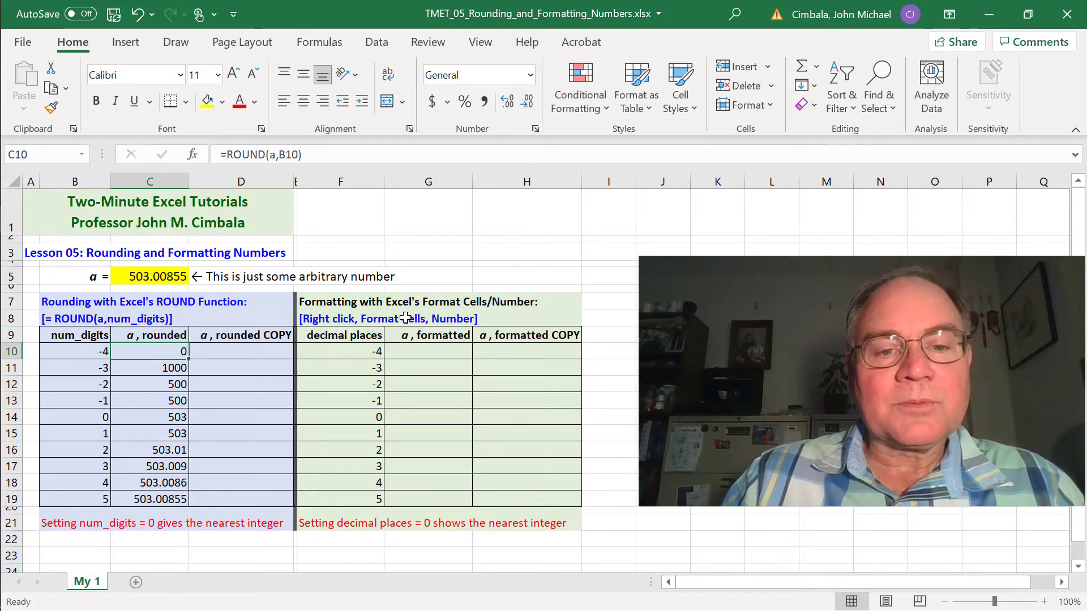
Enter =a in G10 and fill it down to G19, so each row shows 503.00855
click(413, 351)
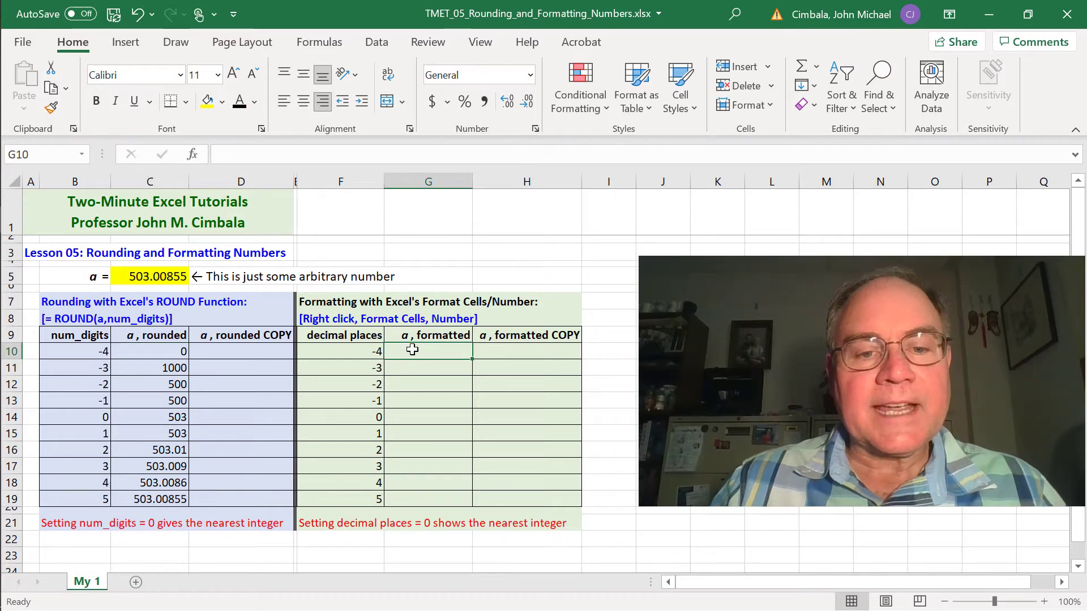
text(=a)
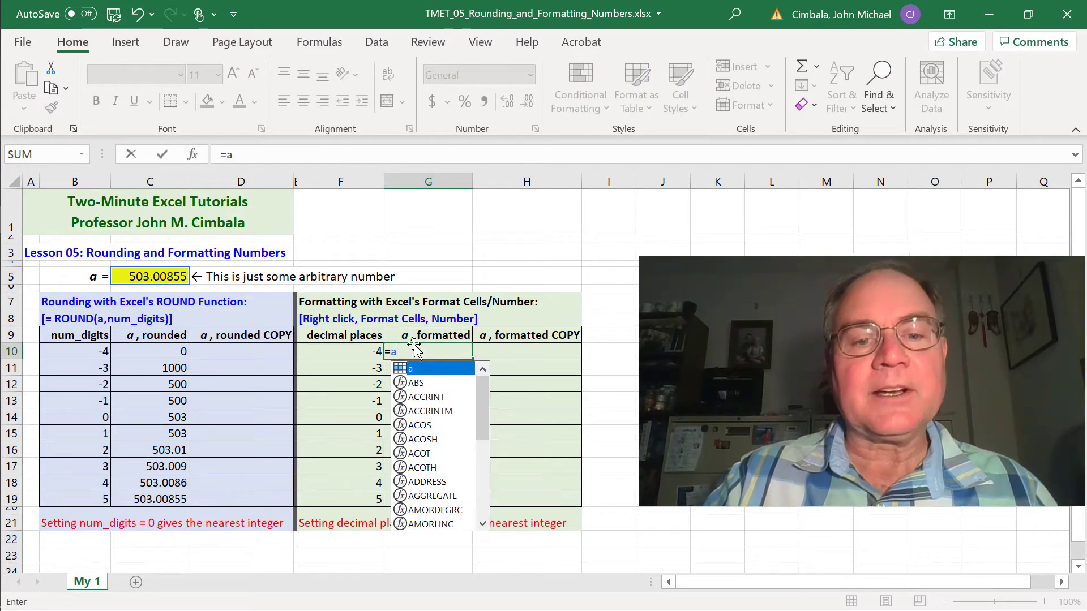
key(Return)
click(464, 353)
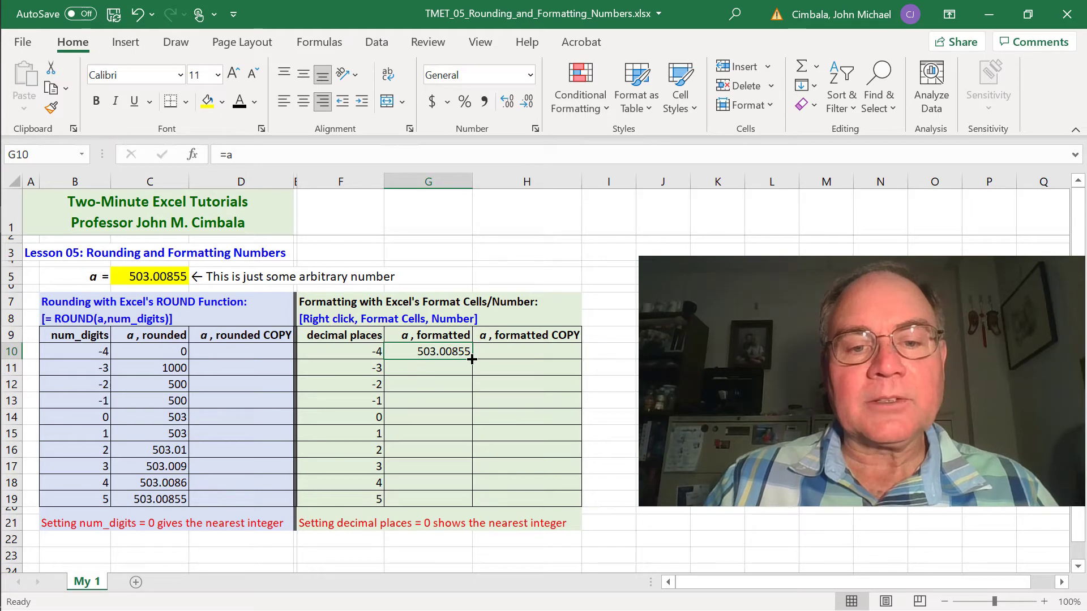
double_click(472, 360)
click(414, 435)
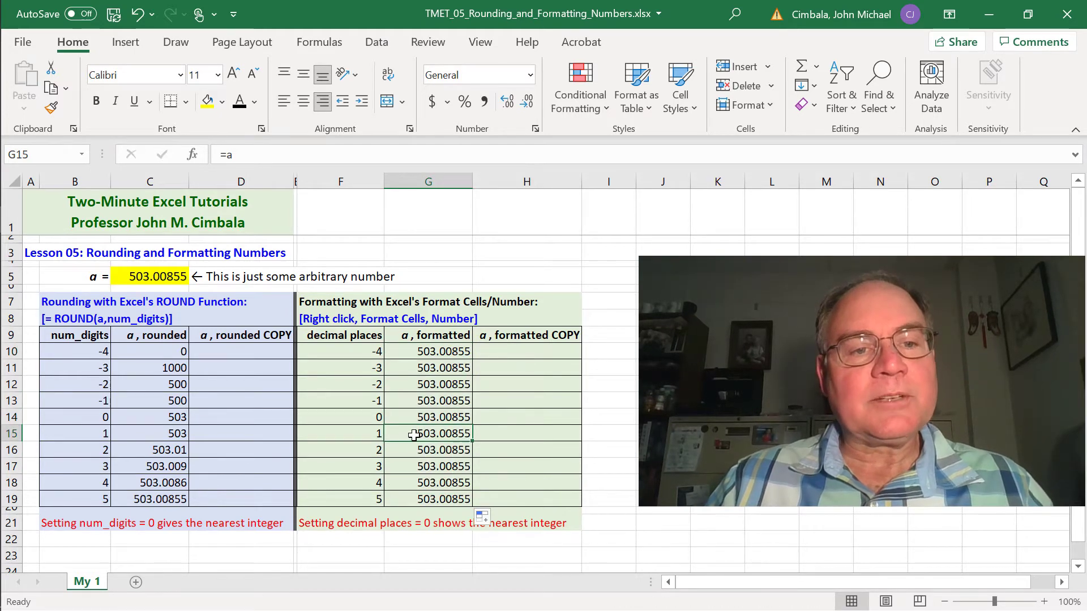
click(431, 420)
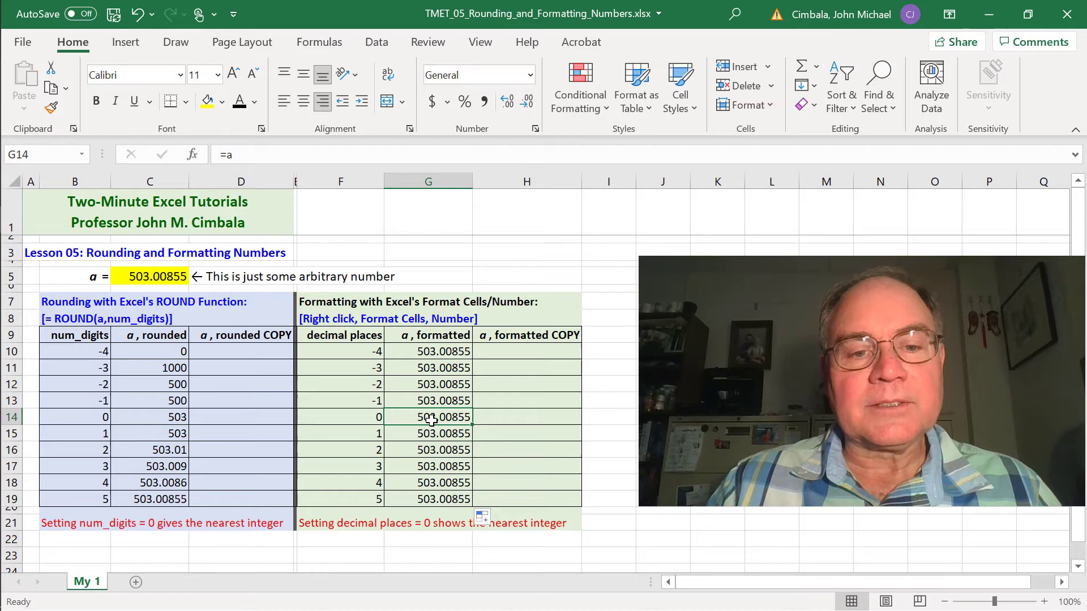
Format G14 as Number with 0 decimal places so it shows 503
right_click(431, 419)
click(485, 521)
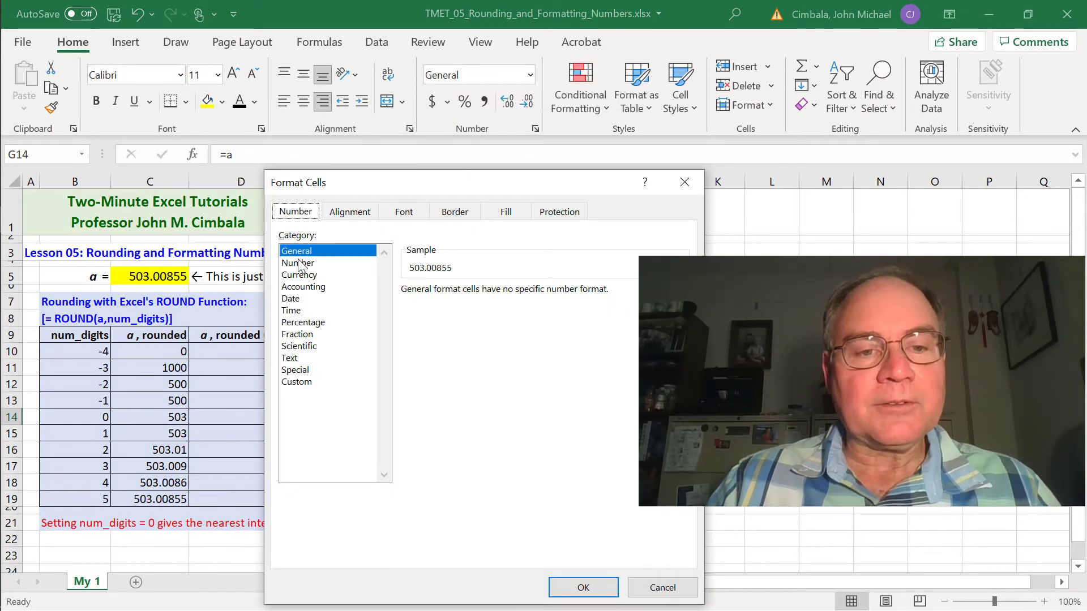
click(299, 263)
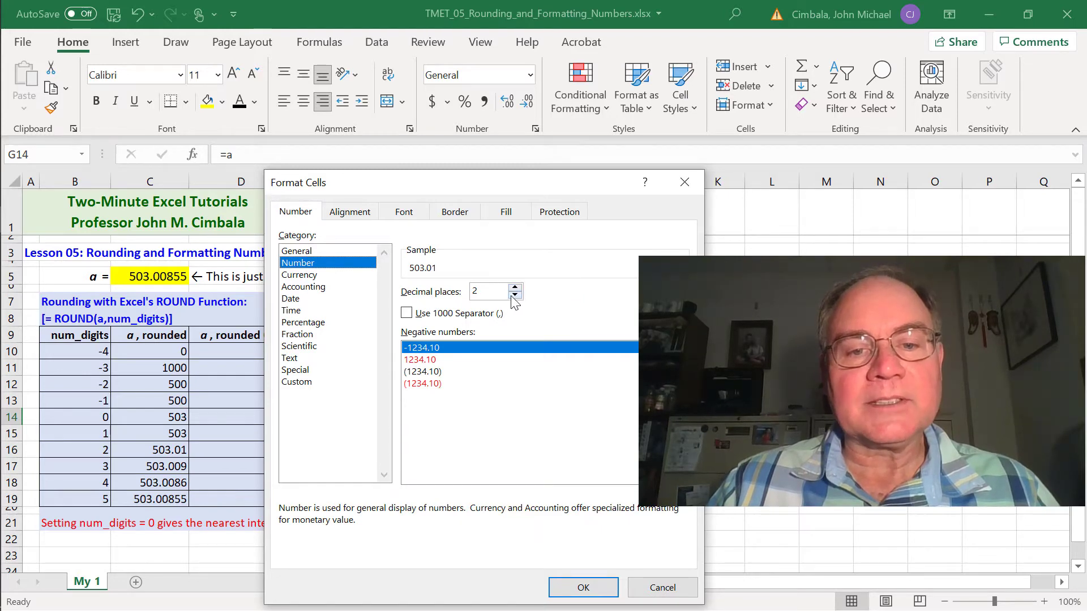
drag(429, 183, 457, 142)
click(569, 255)
click(570, 255)
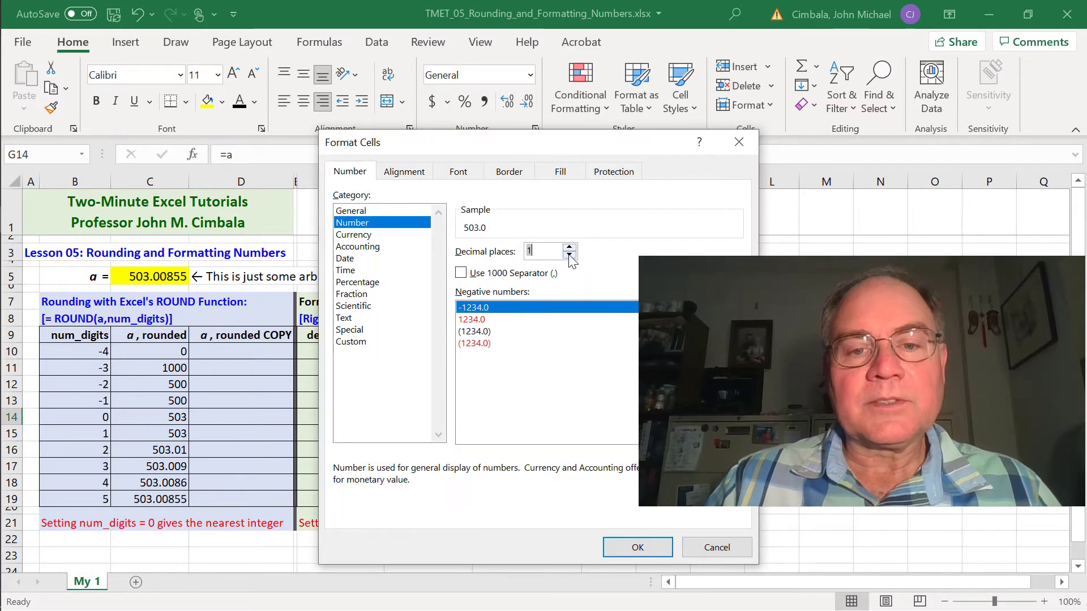
click(637, 547)
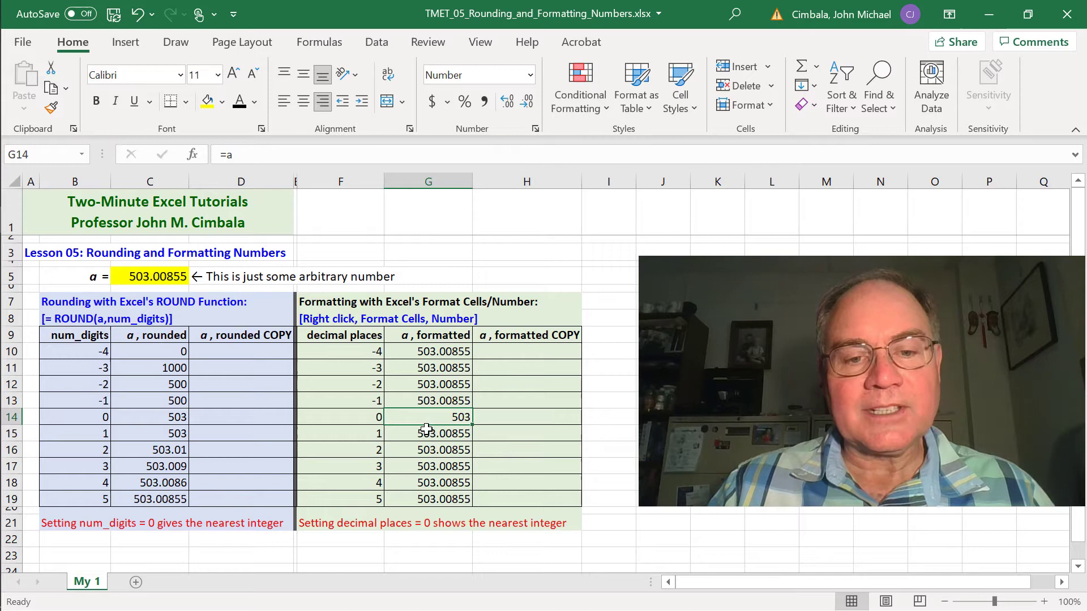
Format G15 as Number with 1 decimal place so it shows 503.0
click(422, 435)
right_click(423, 435)
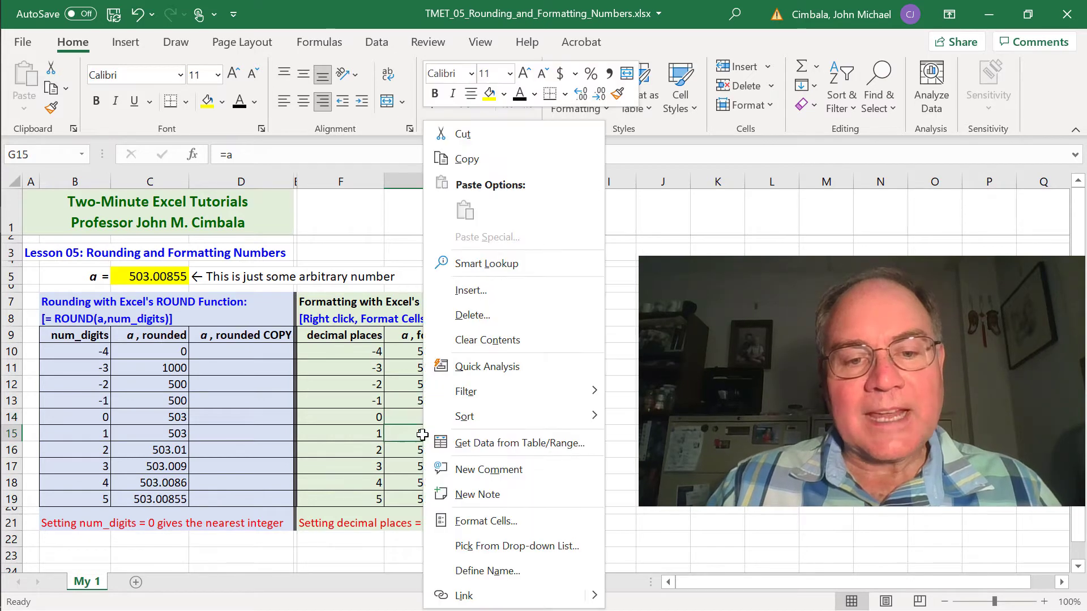
click(476, 521)
click(289, 262)
click(506, 295)
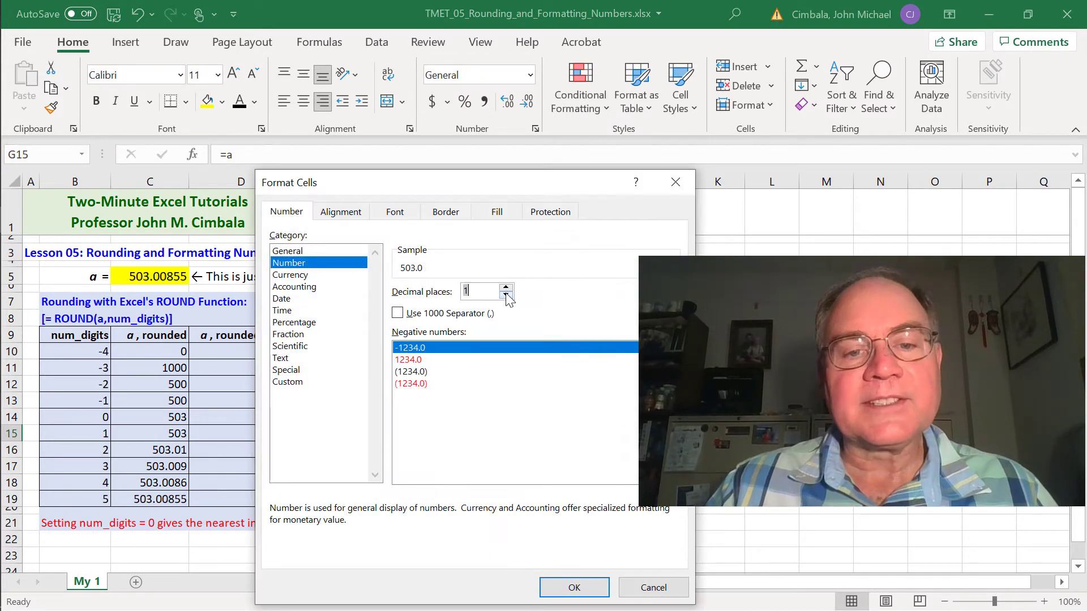
click(574, 589)
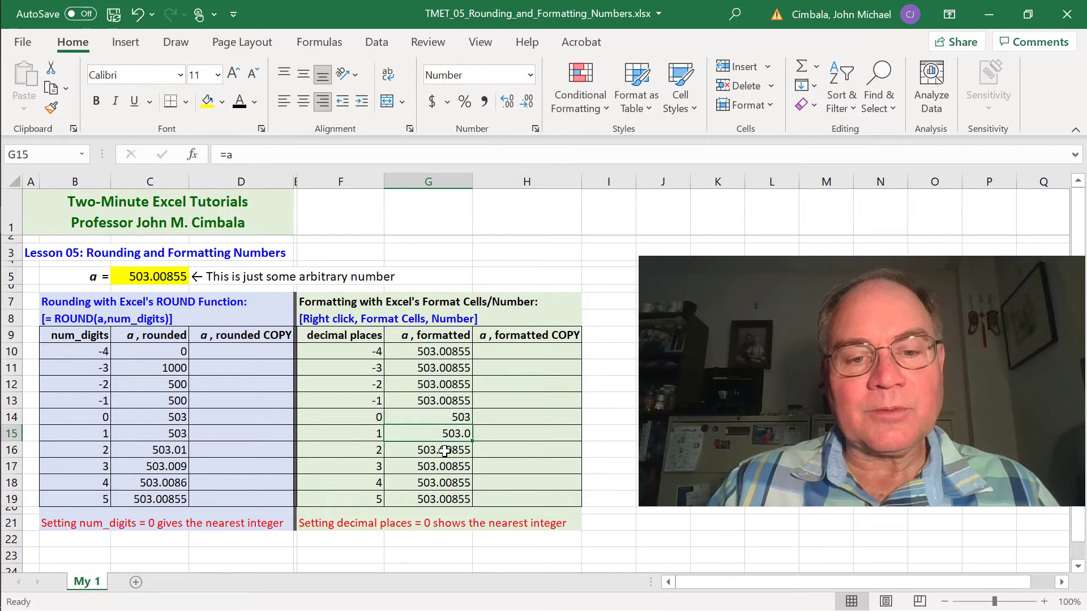
Select G16, dismiss its cell menu, and move to G13 in the -1 row
click(444, 450)
right_click(444, 451)
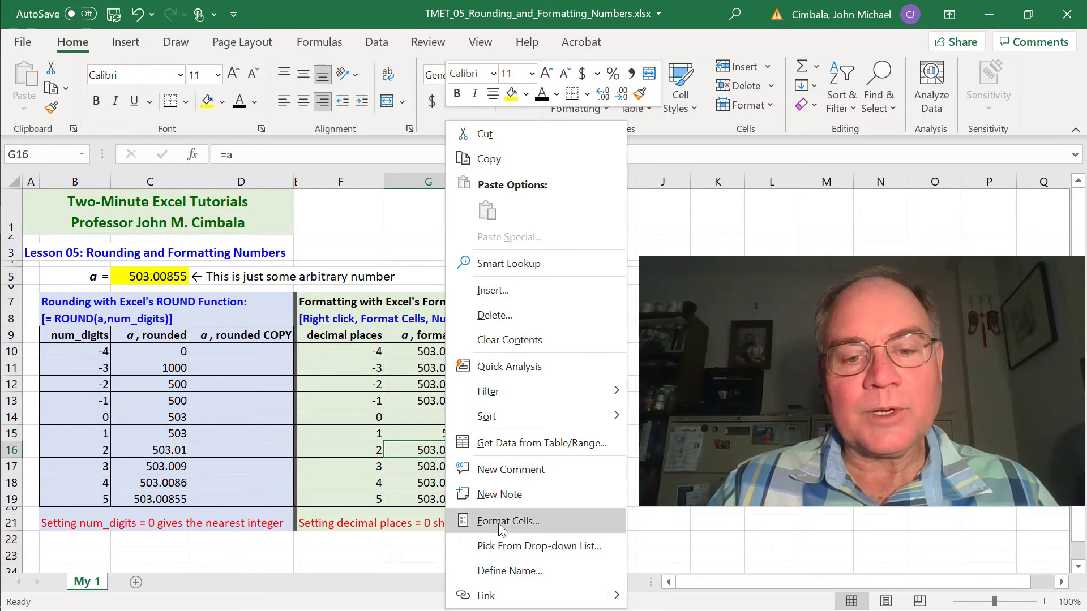
click(447, 499)
click(446, 401)
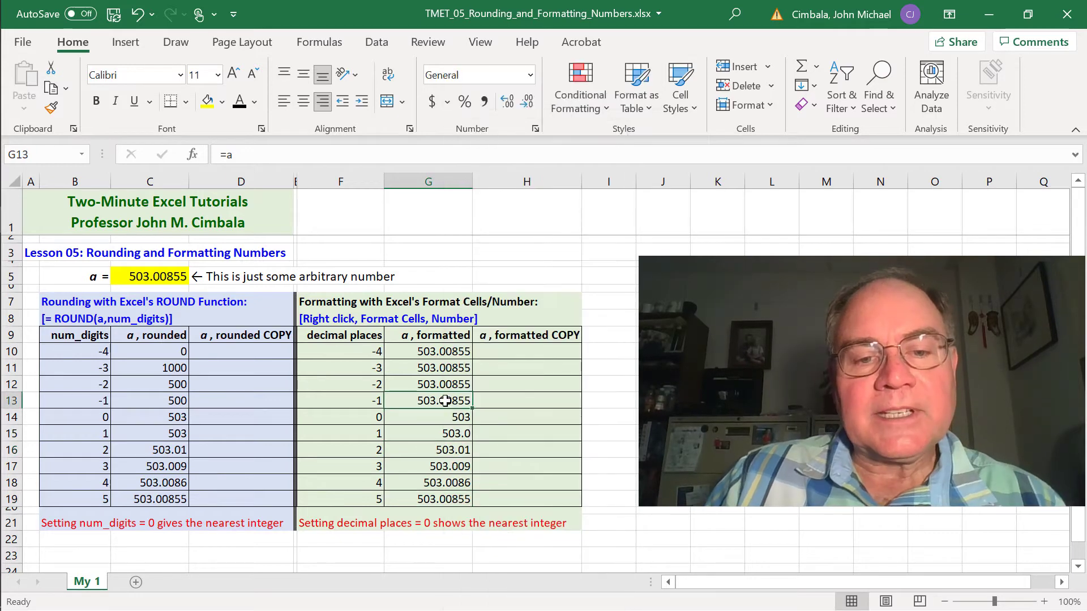
Try -1 decimal places on G13, dismiss the invalid-entry error and cancel formatting
right_click(447, 401)
click(487, 520)
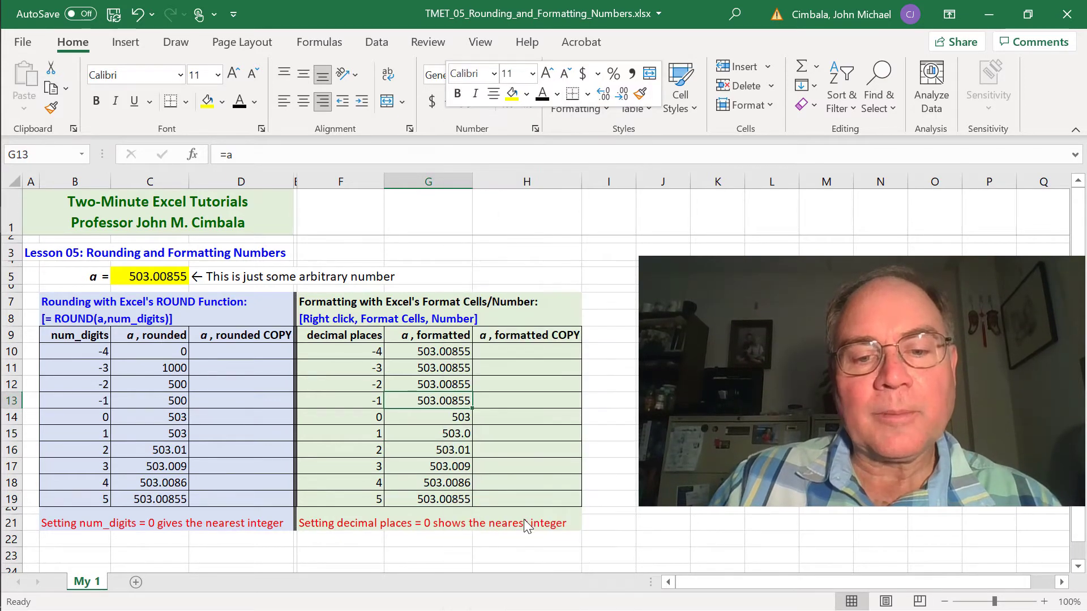
click(349, 264)
click(555, 295)
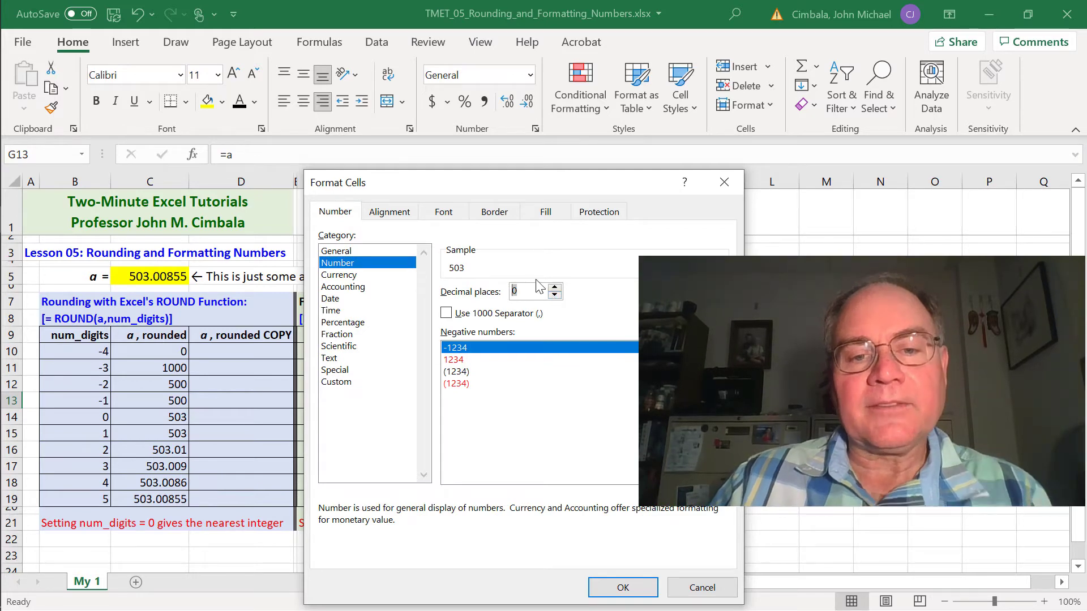
text(-1)
key(Return)
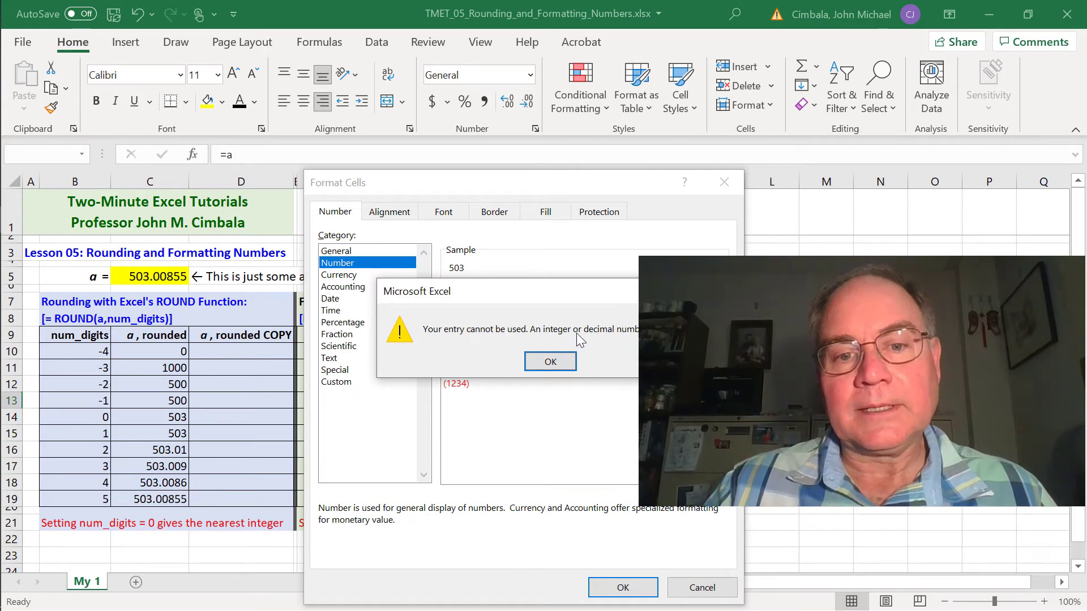
click(557, 363)
key(Escape)
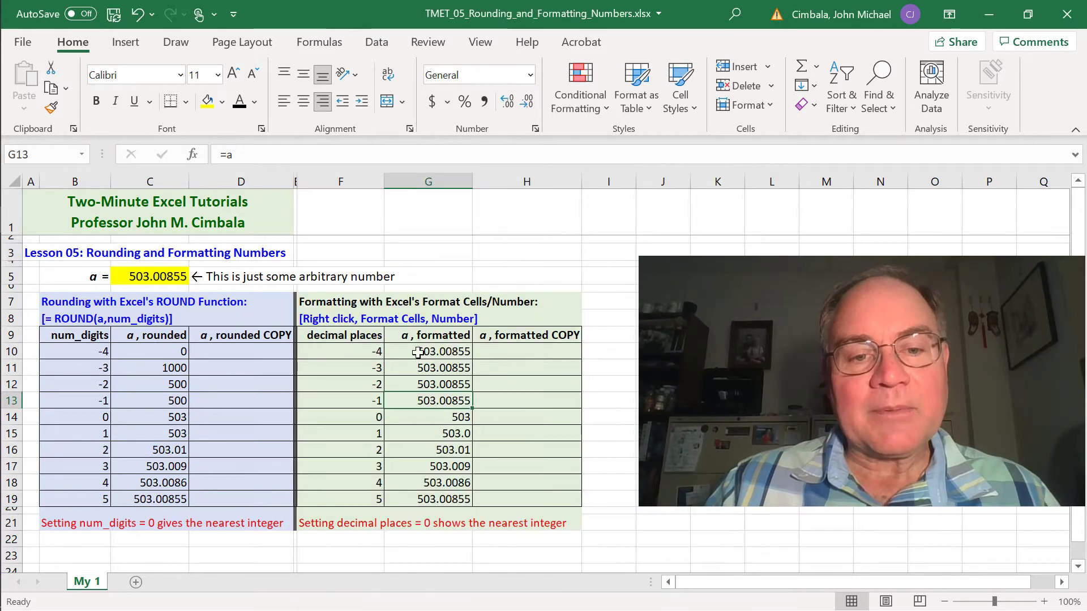
Type 'does not work' into G10
click(418, 353)
text(does not work)
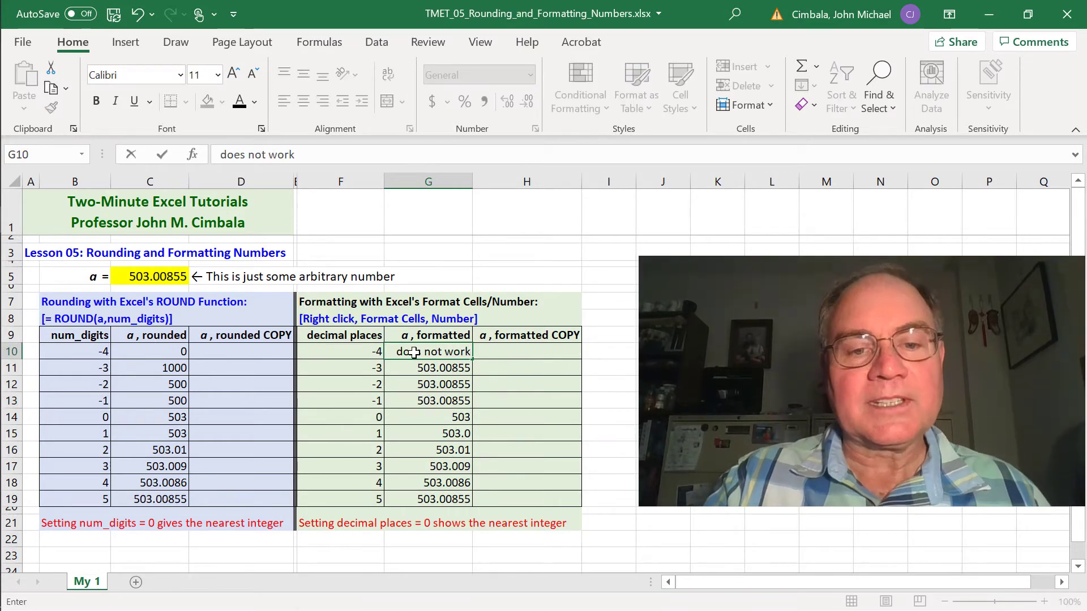
key(Return)
click(415, 352)
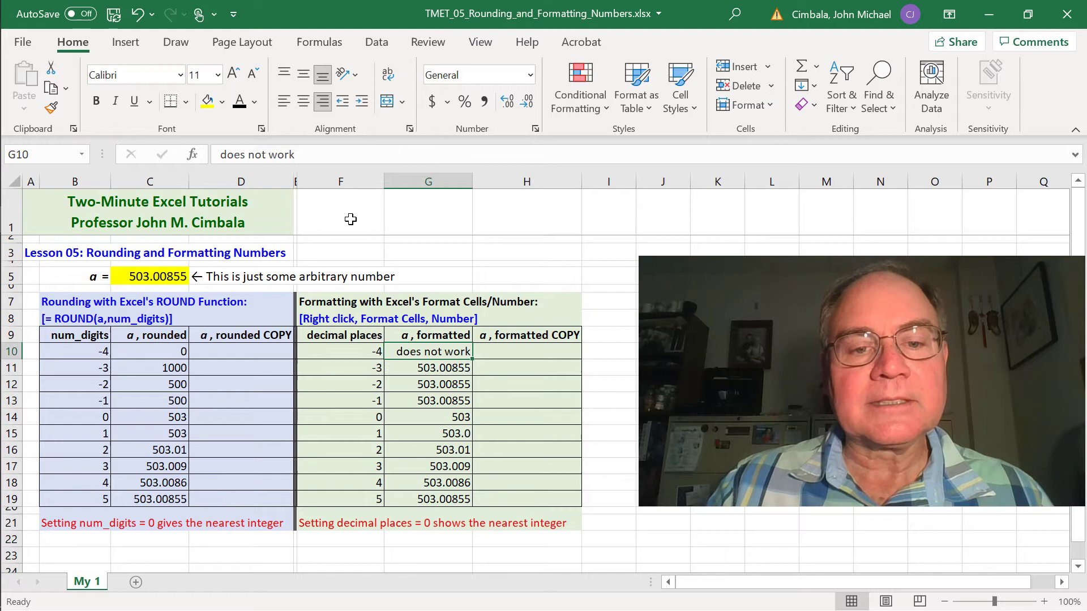
Fill 'does not work' down through G13, then compare G14 with C14
drag(473, 360, 460, 402)
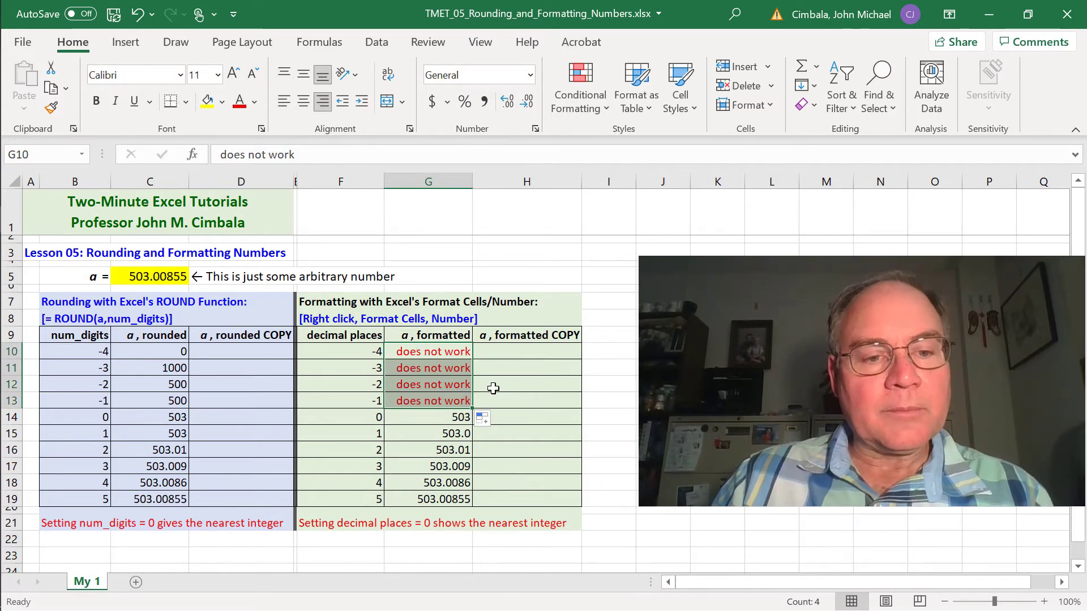
click(433, 353)
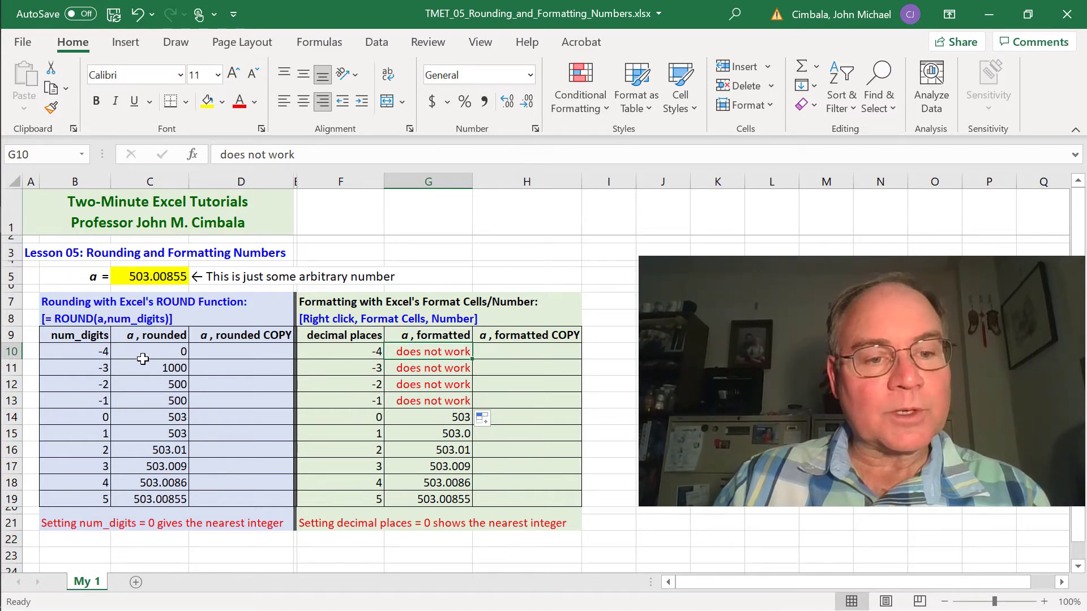
click(424, 421)
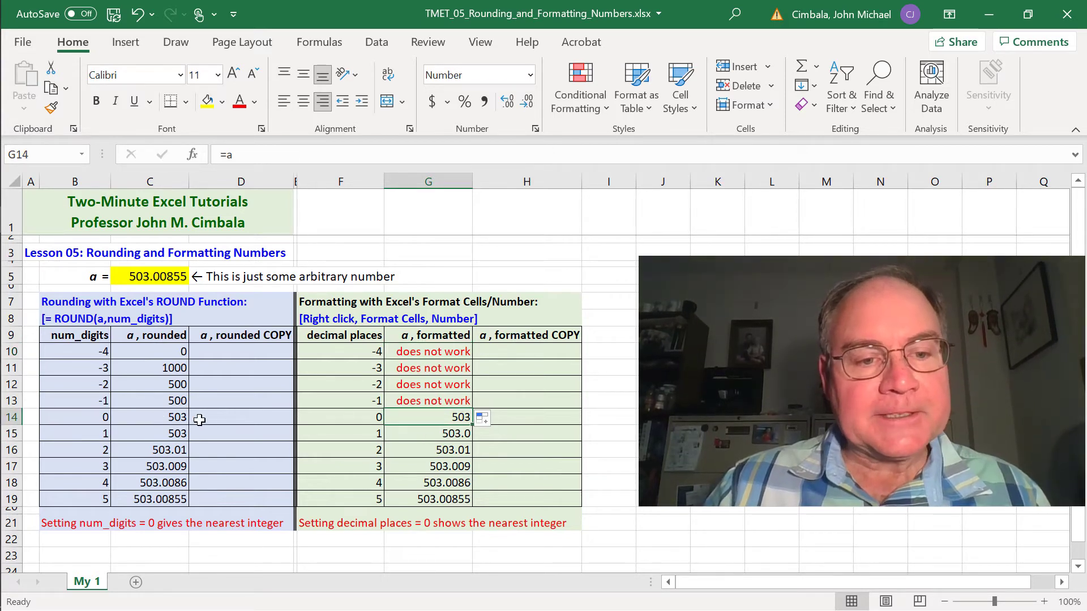
click(159, 418)
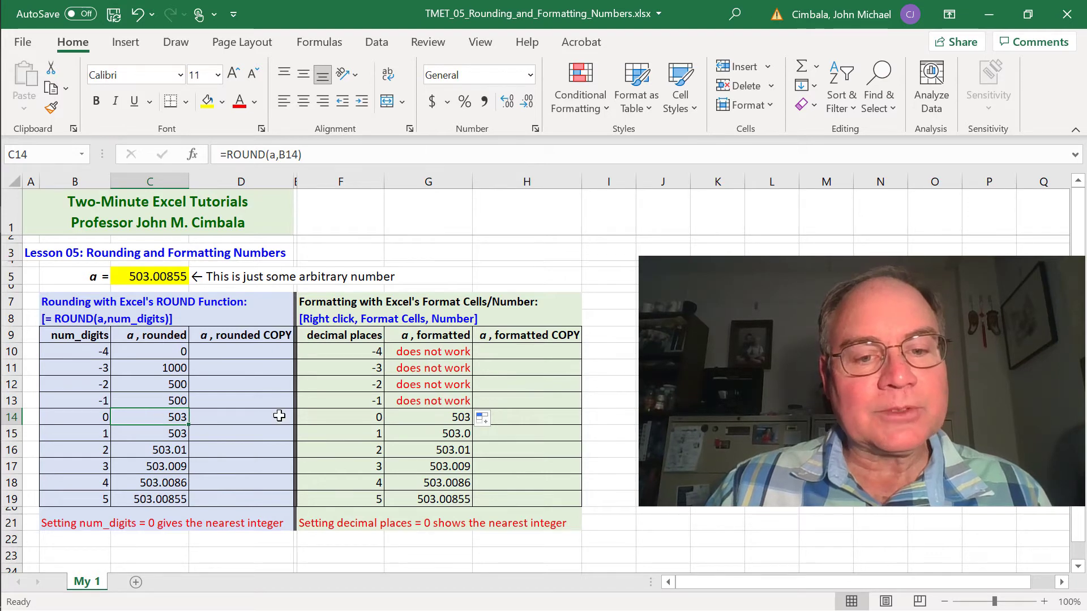
Review the decimal-place formats of cells G14 through G18
click(424, 419)
click(413, 445)
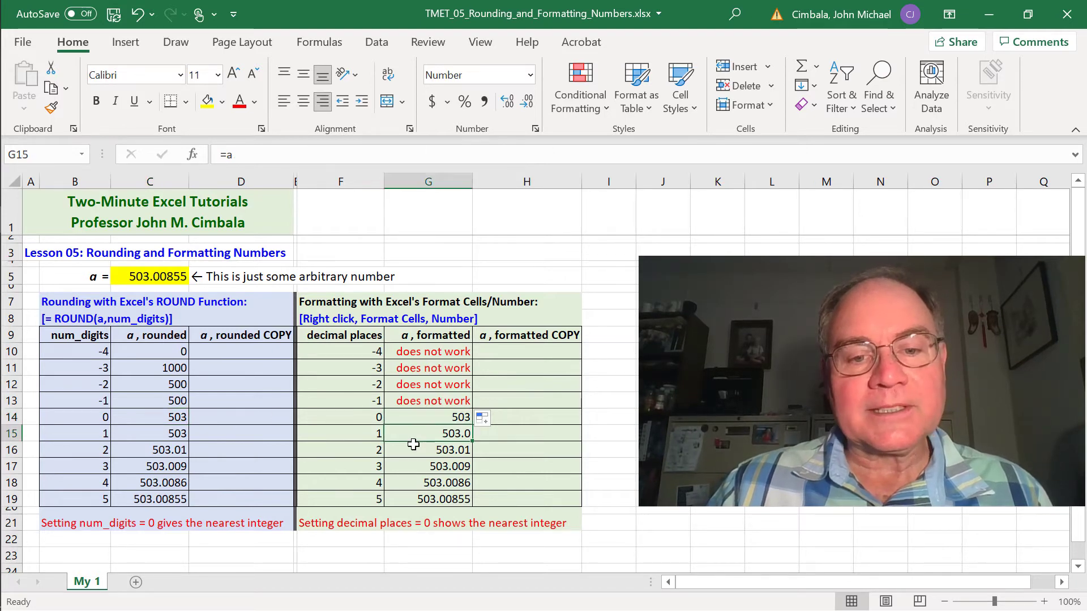
click(412, 450)
click(413, 467)
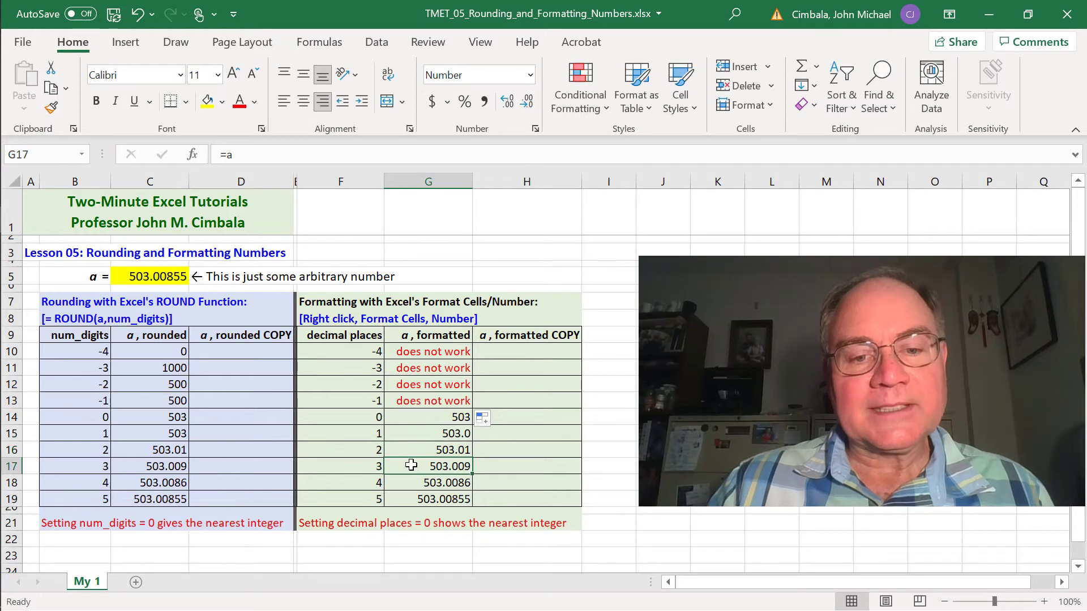
click(413, 484)
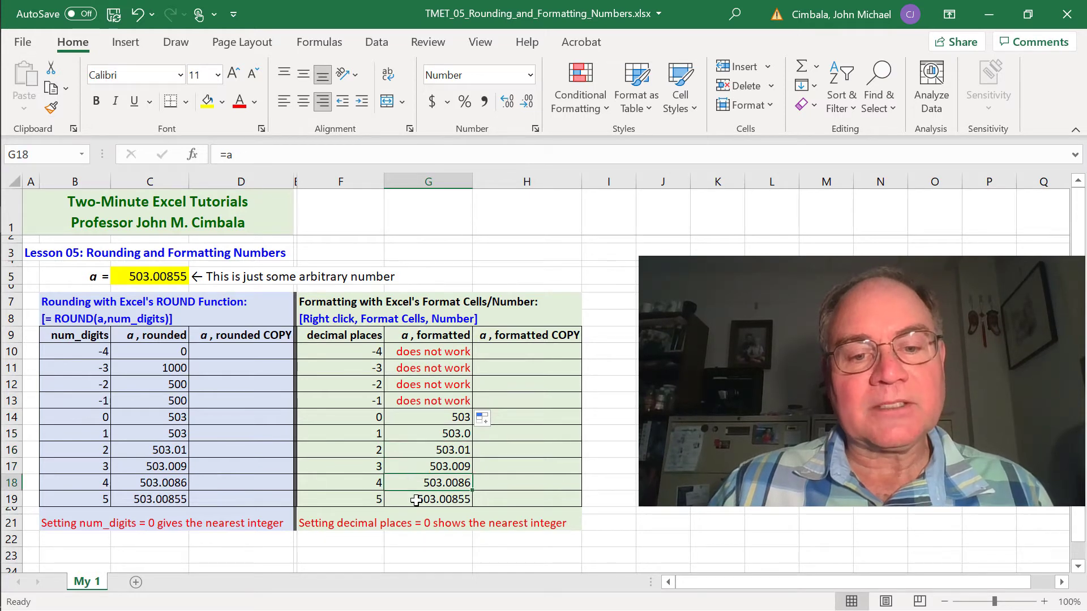
click(409, 467)
click(415, 448)
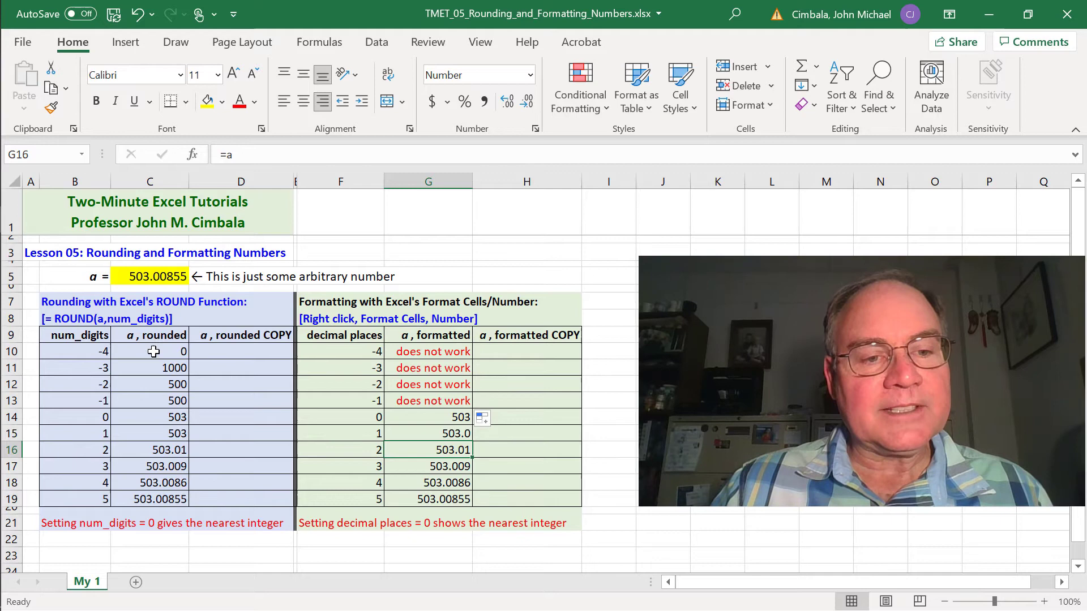
Copy C10:C19 and paste special as Values only into D10:D19
drag(153, 352, 148, 497)
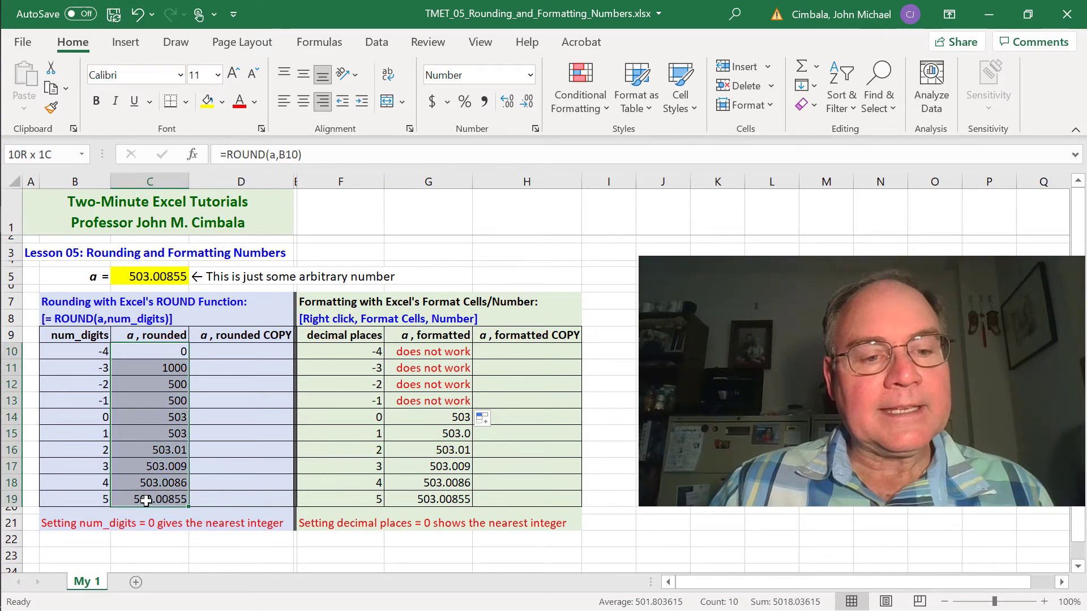
right_click(143, 415)
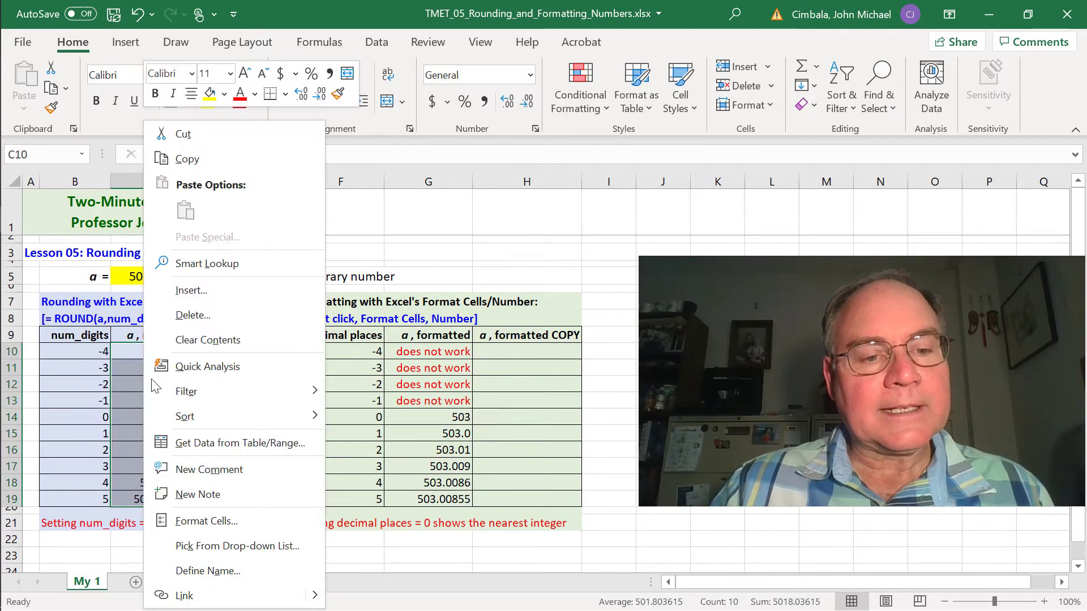
click(180, 159)
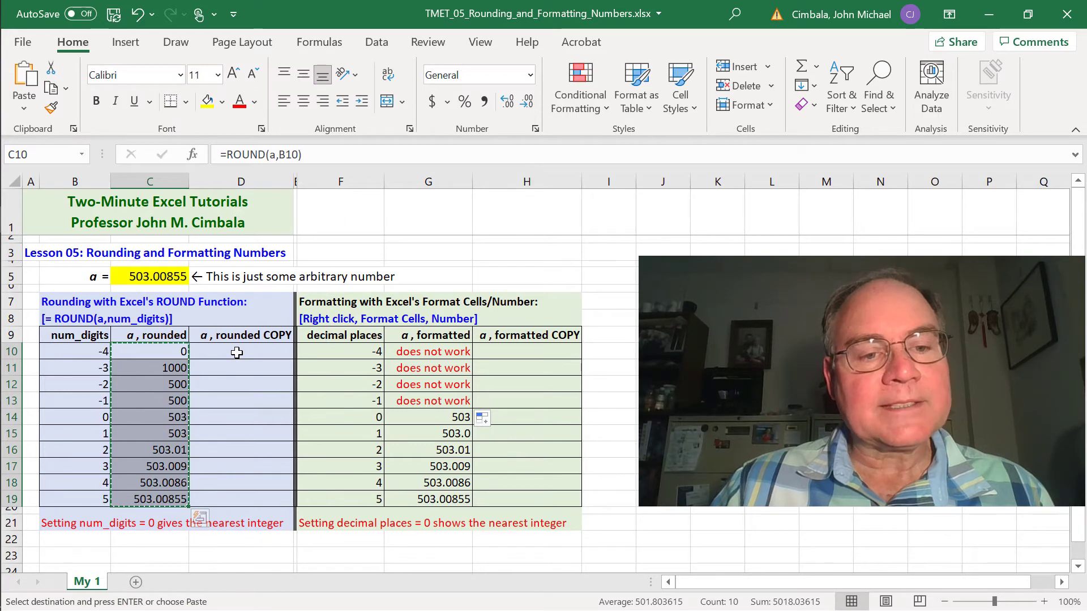
click(236, 352)
right_click(237, 353)
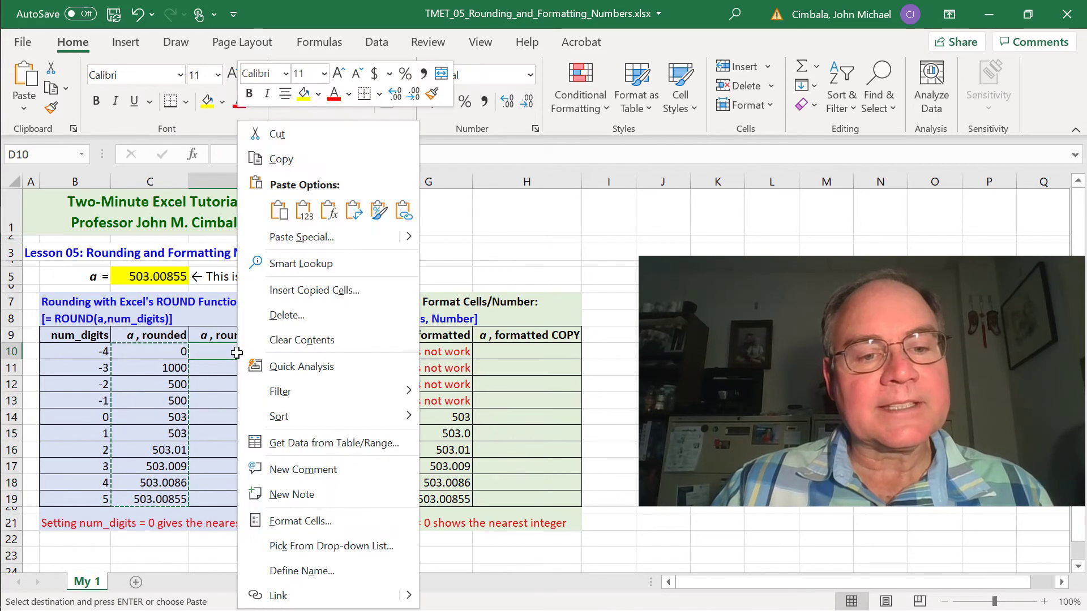
click(294, 241)
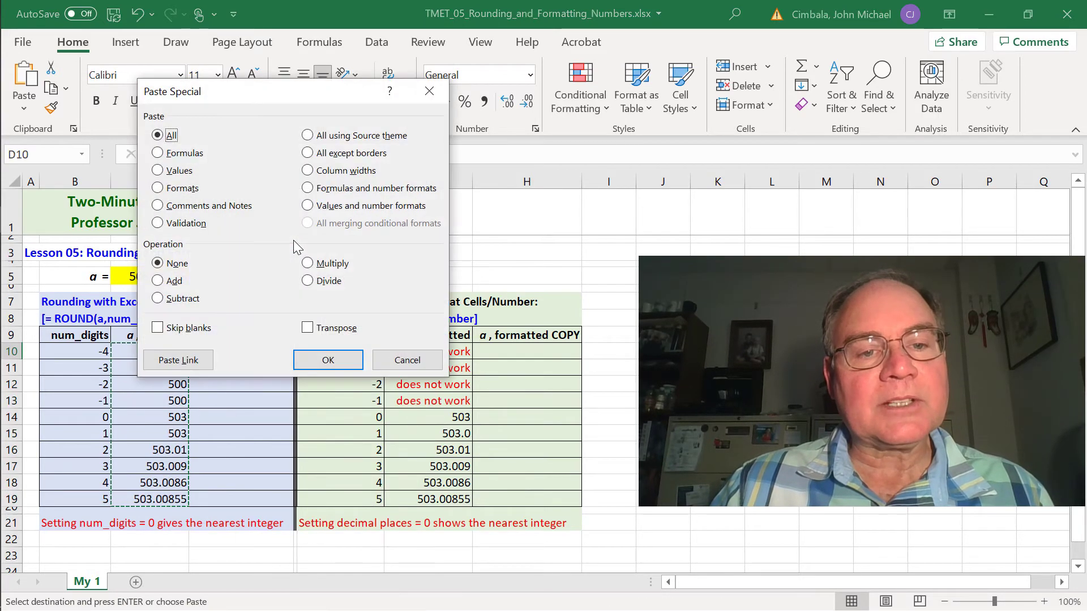
click(158, 171)
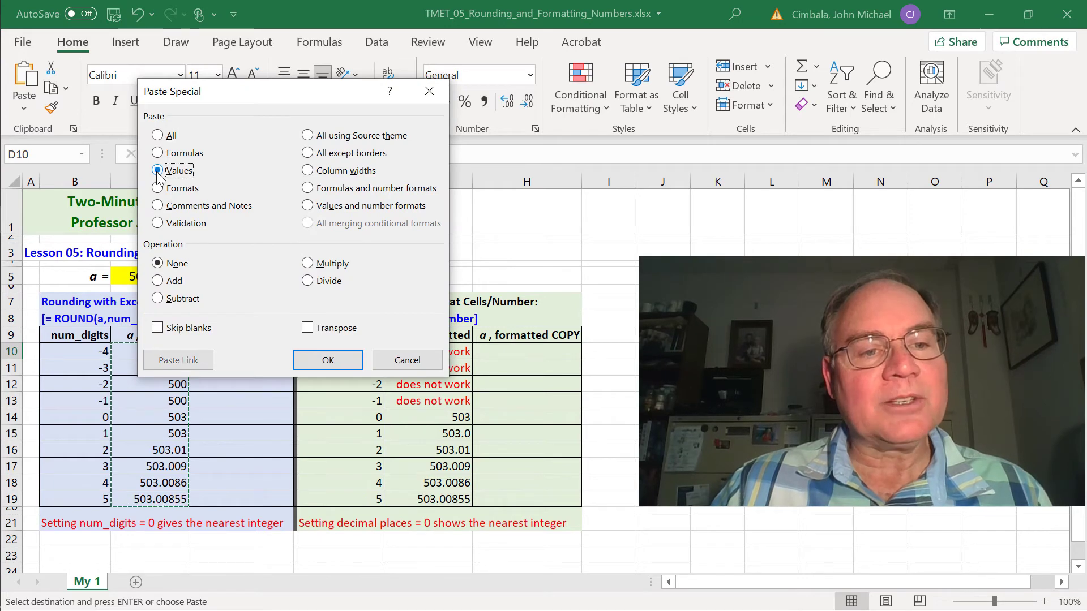
click(326, 360)
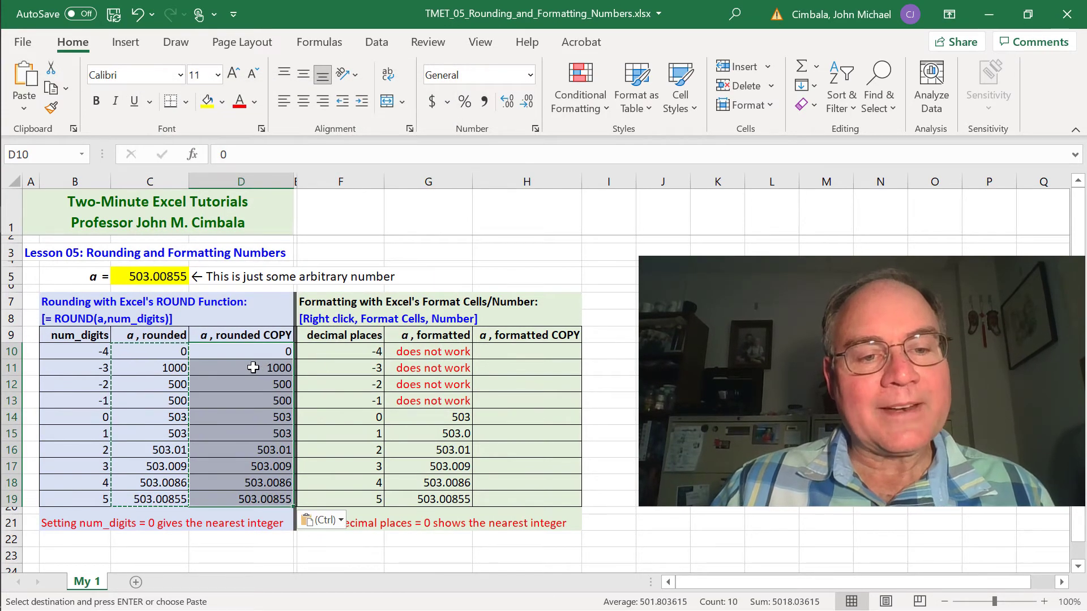
Inspect D10's Format Cells settings and cancel without changes
click(243, 351)
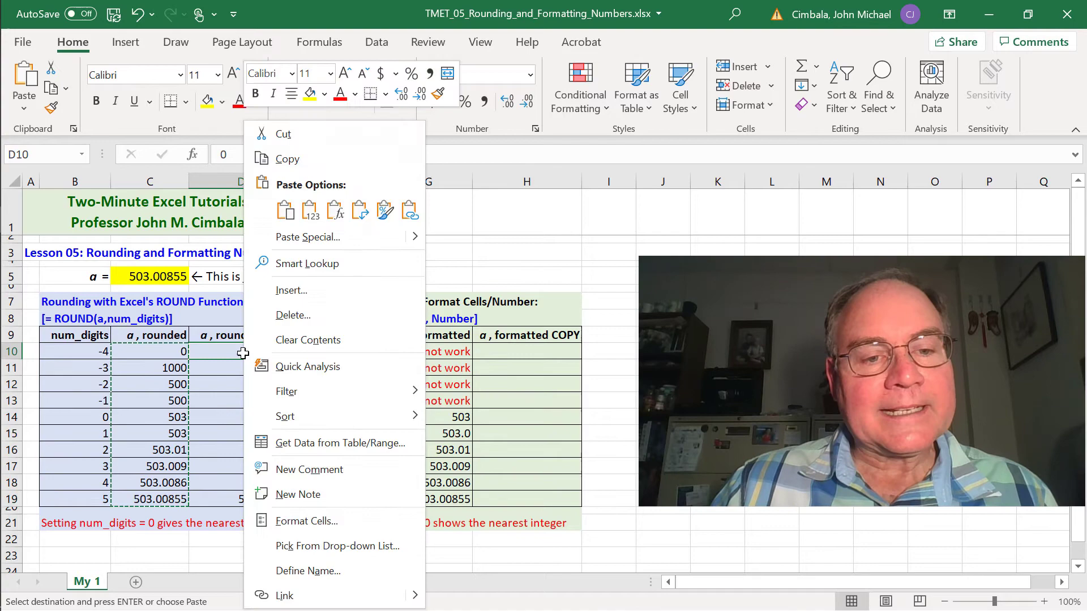
right_click(243, 351)
click(308, 521)
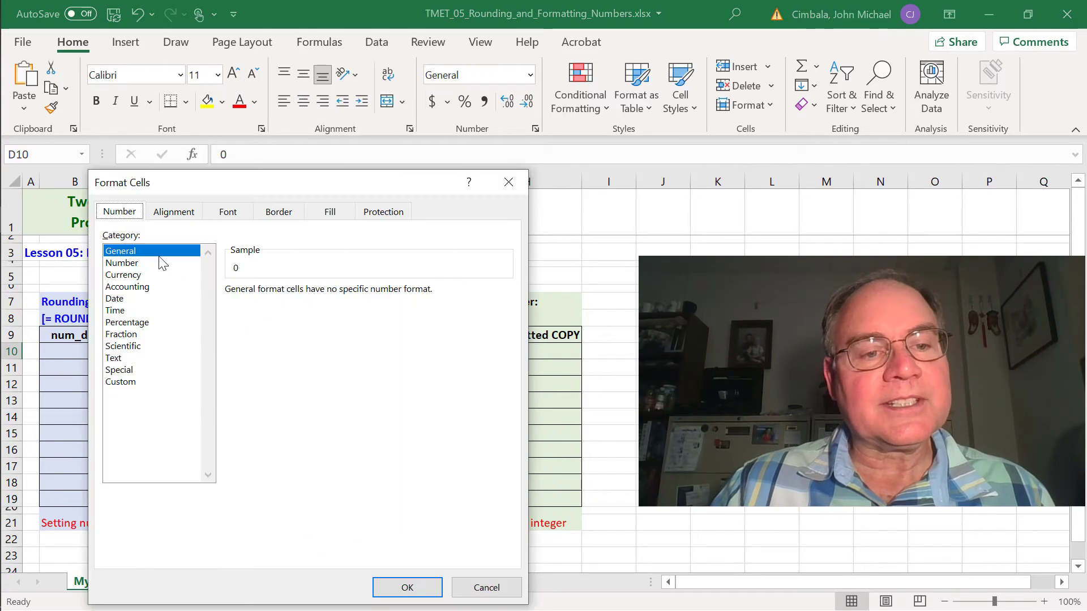
click(493, 592)
Compare the pasted values in column D with the ROUND formulas in column C
key(Down)
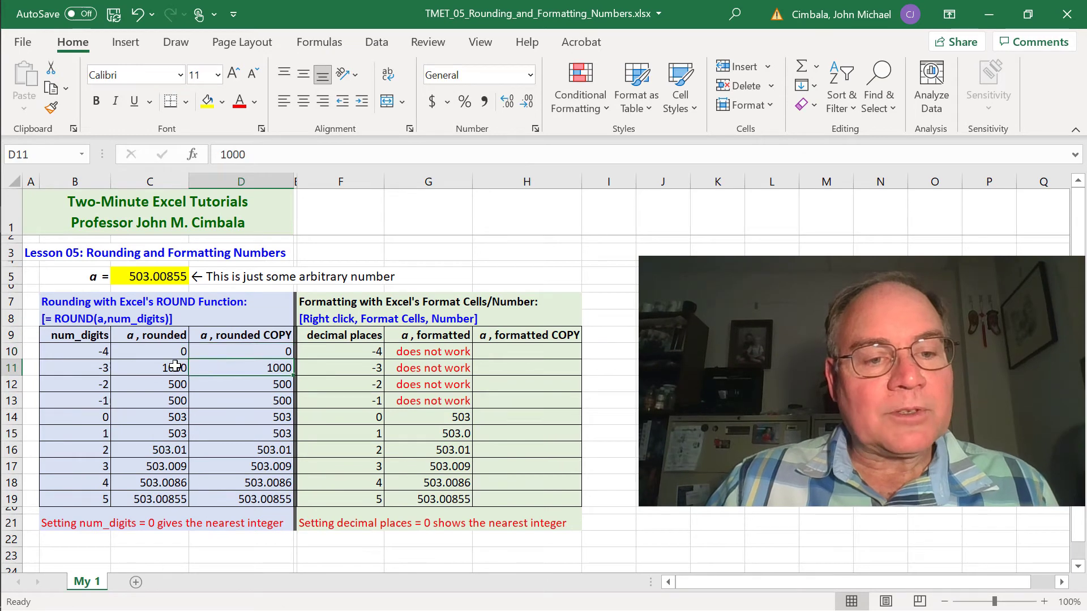
click(175, 367)
key(Down)
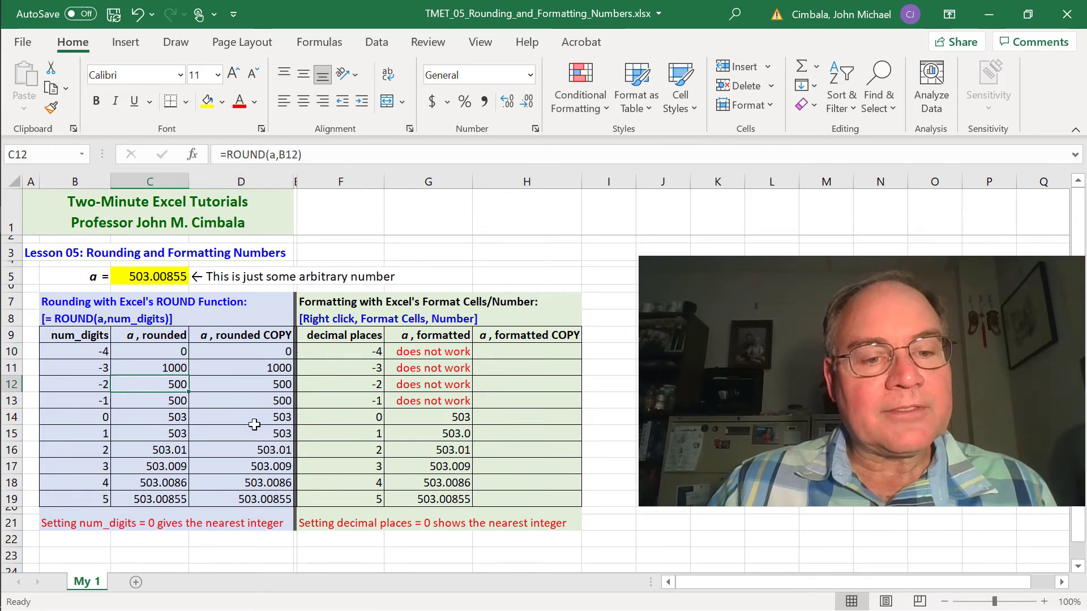
click(253, 435)
click(165, 436)
click(245, 470)
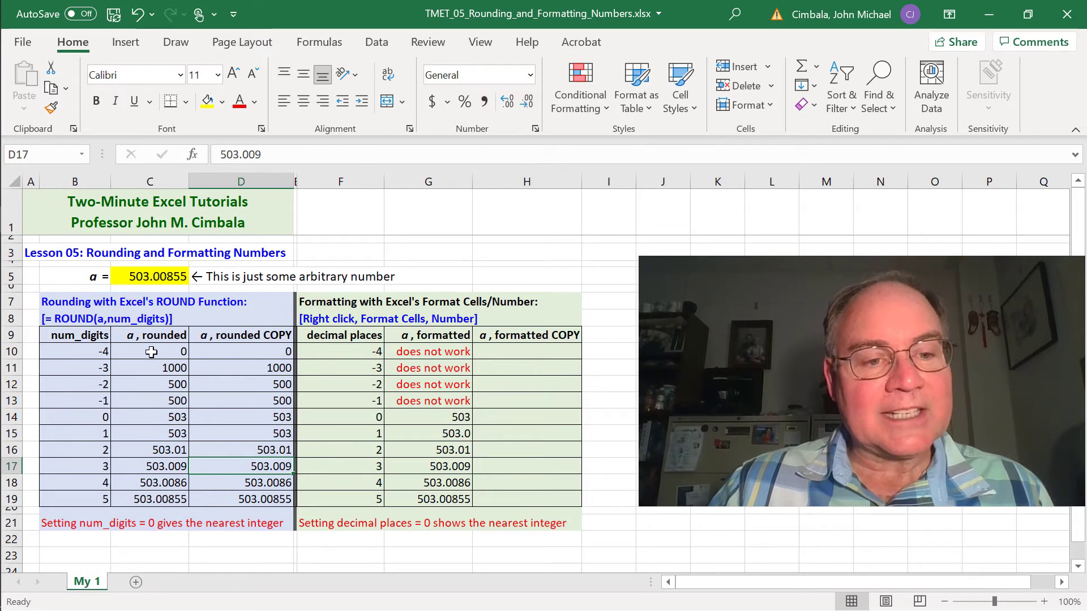
Enter =D11 in D23 so it displays 1000
double_click(233, 553)
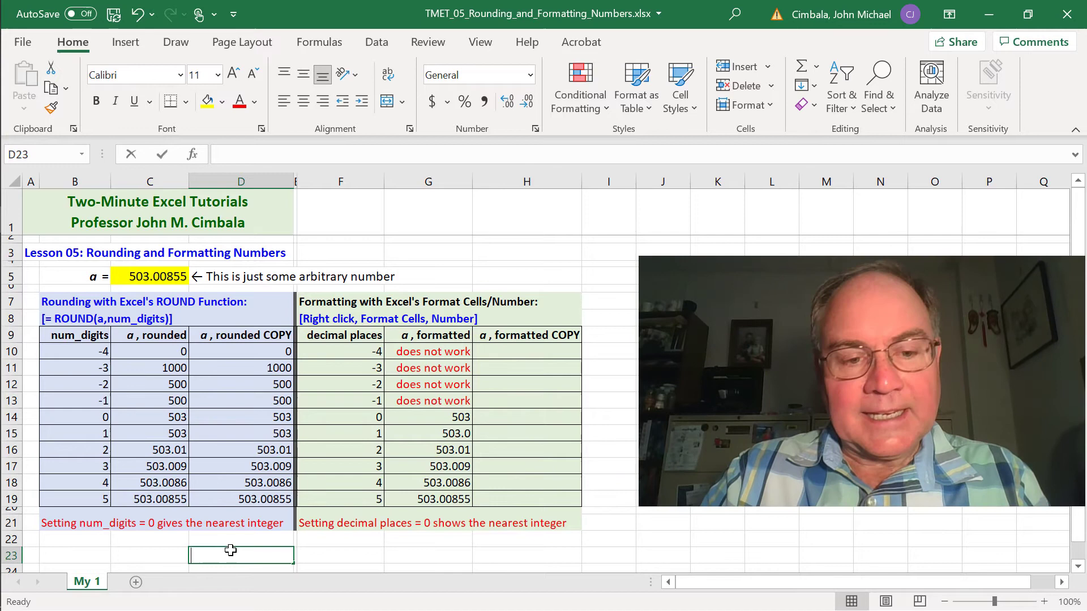
text(=)
click(237, 369)
key(Return)
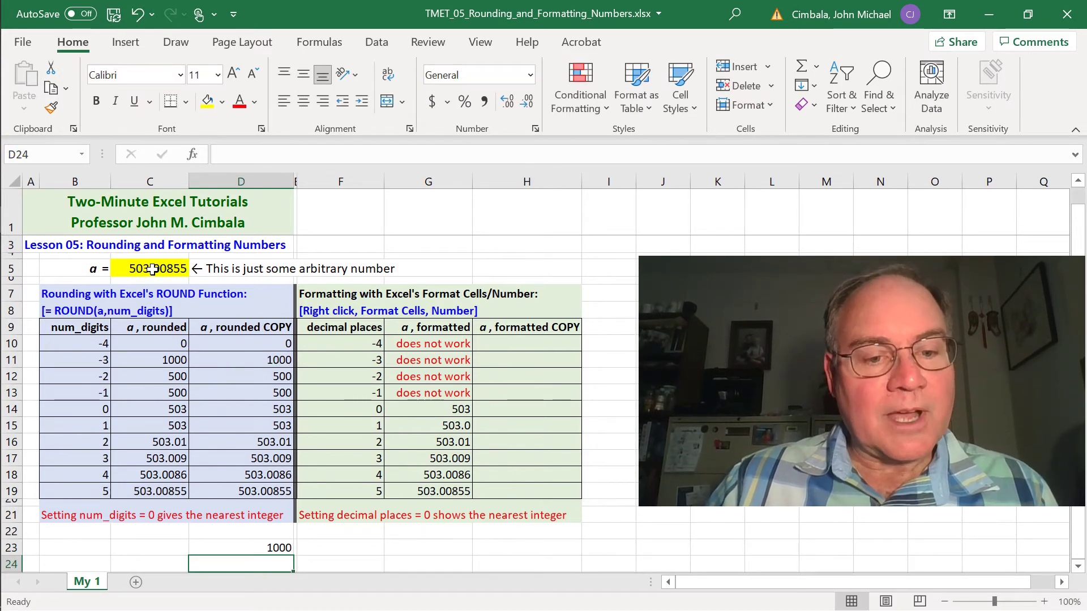
Copy G14:G19 and paste only their values into H14:H19, each showing 503.00855
drag(439, 412, 432, 485)
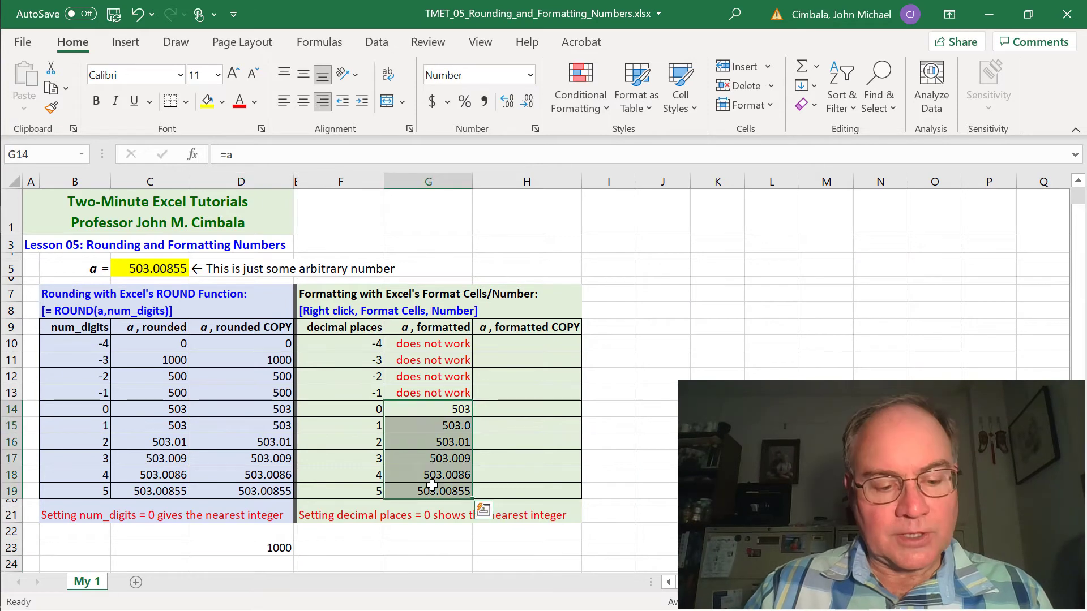
key(ctrl+c)
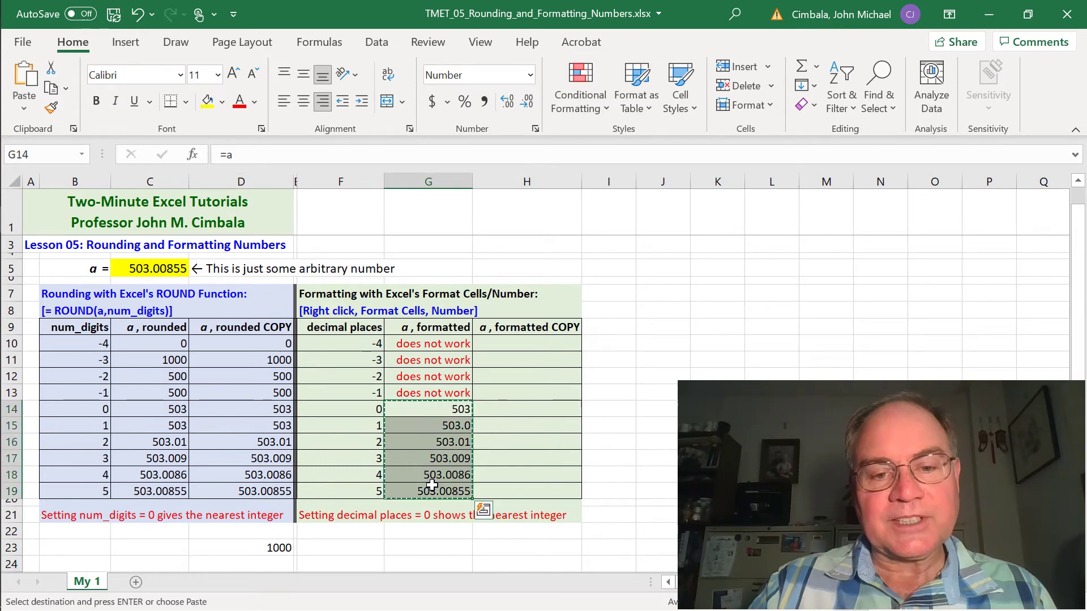
click(517, 408)
right_click(516, 408)
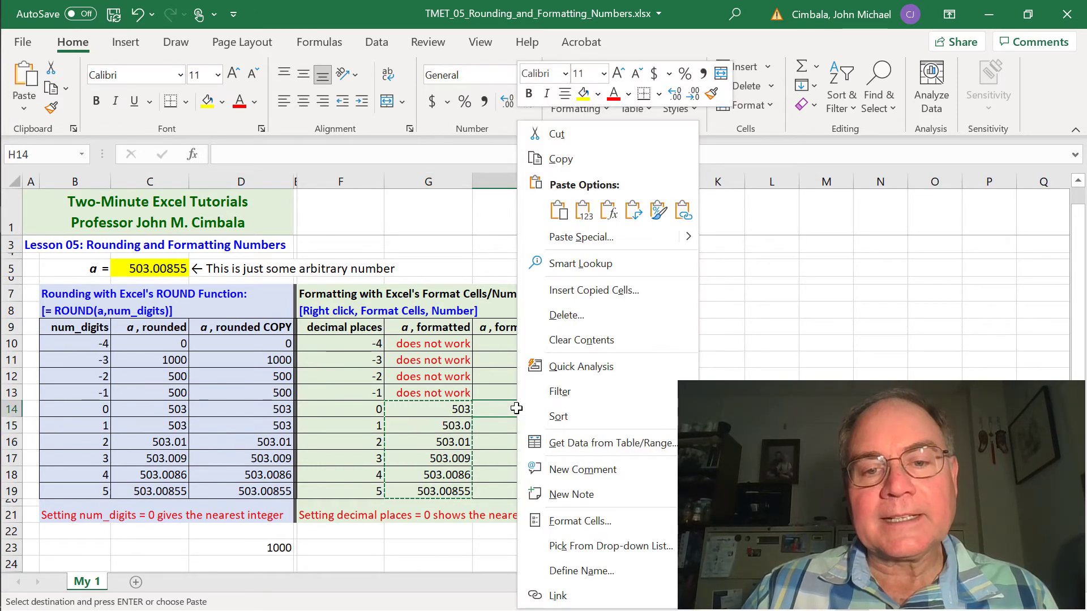
mouse_move(687, 235)
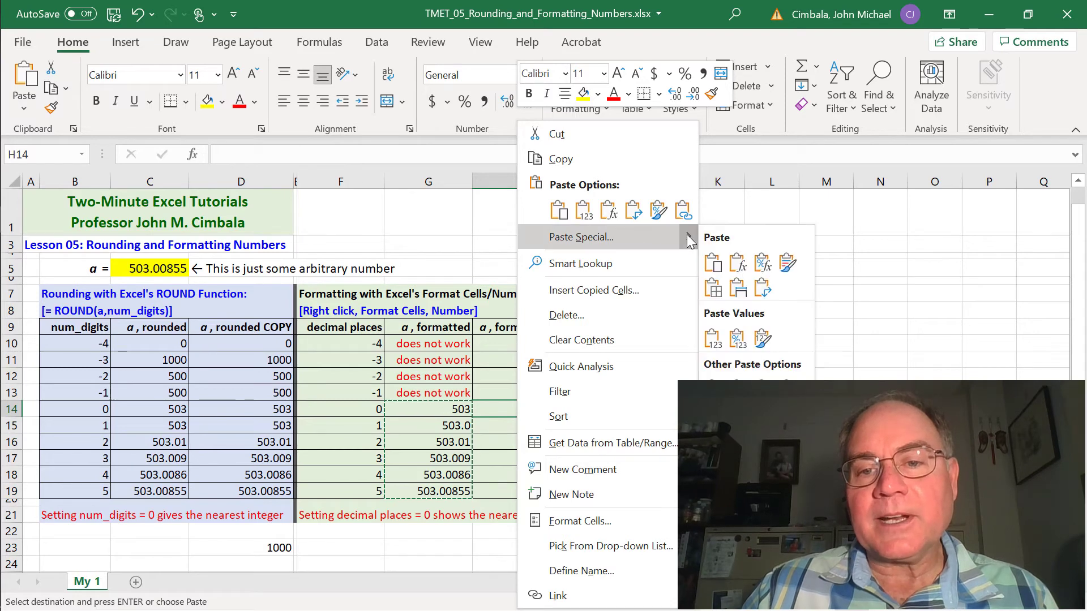
click(712, 338)
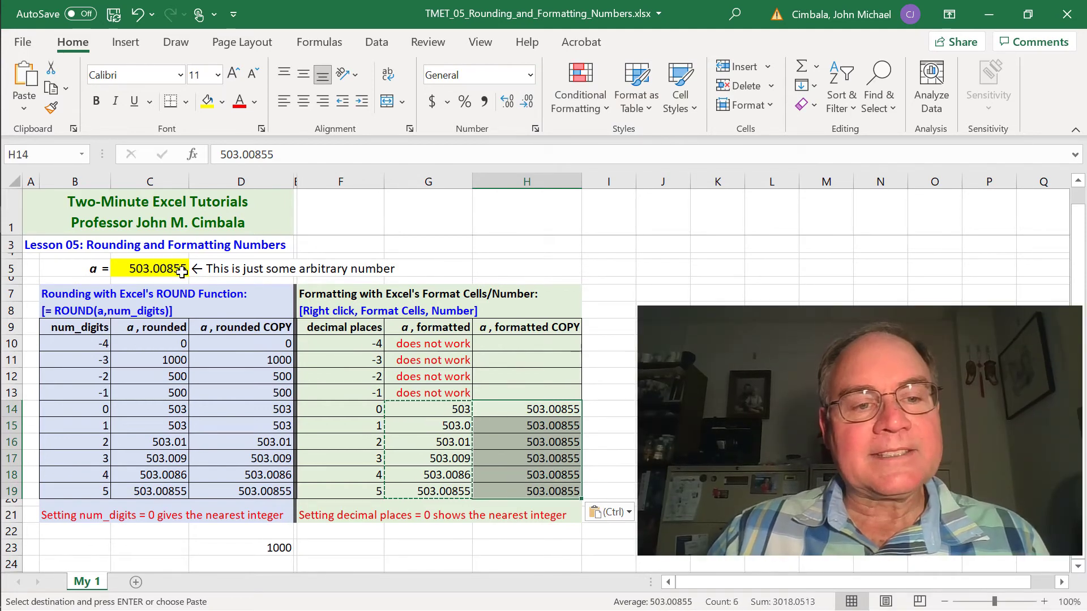
Inspect the =a formulas in G14:G19 and the stored value in H14
key(Escape)
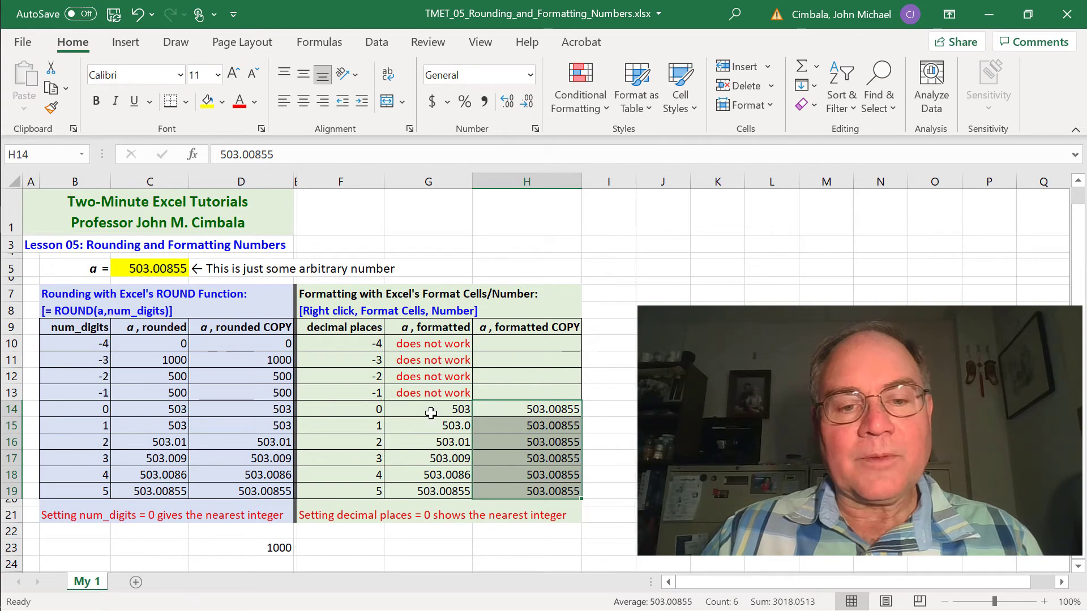
click(447, 409)
click(422, 426)
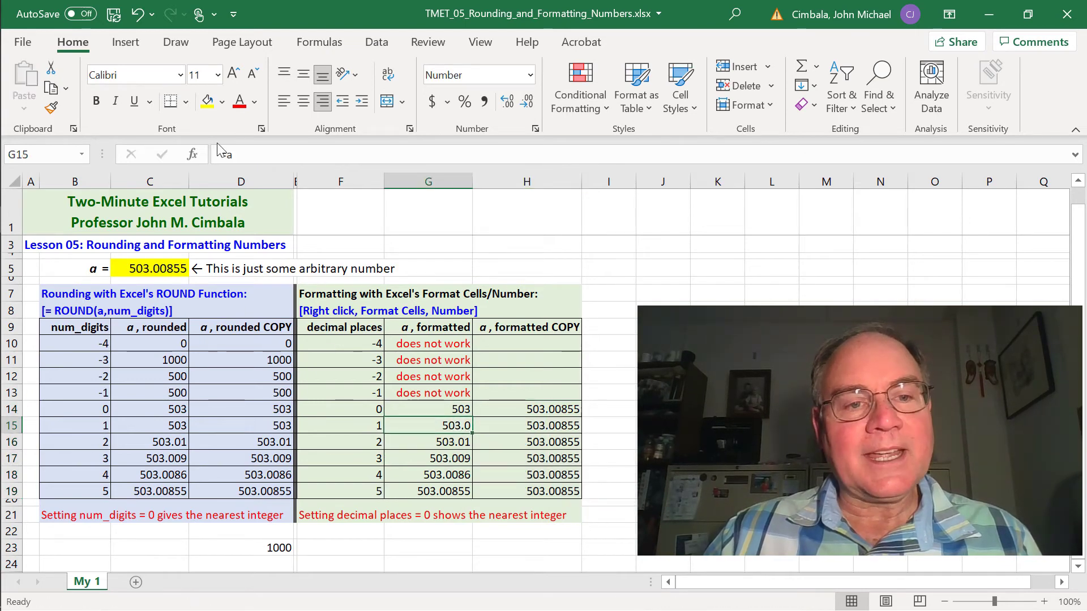
key(Down)
key(Down)
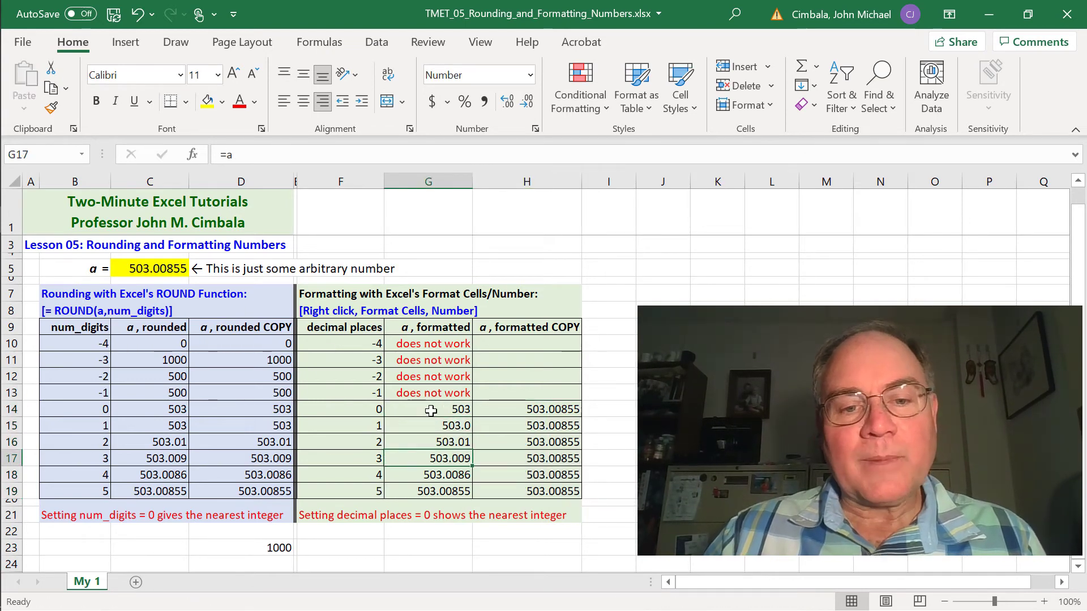
drag(431, 411, 426, 489)
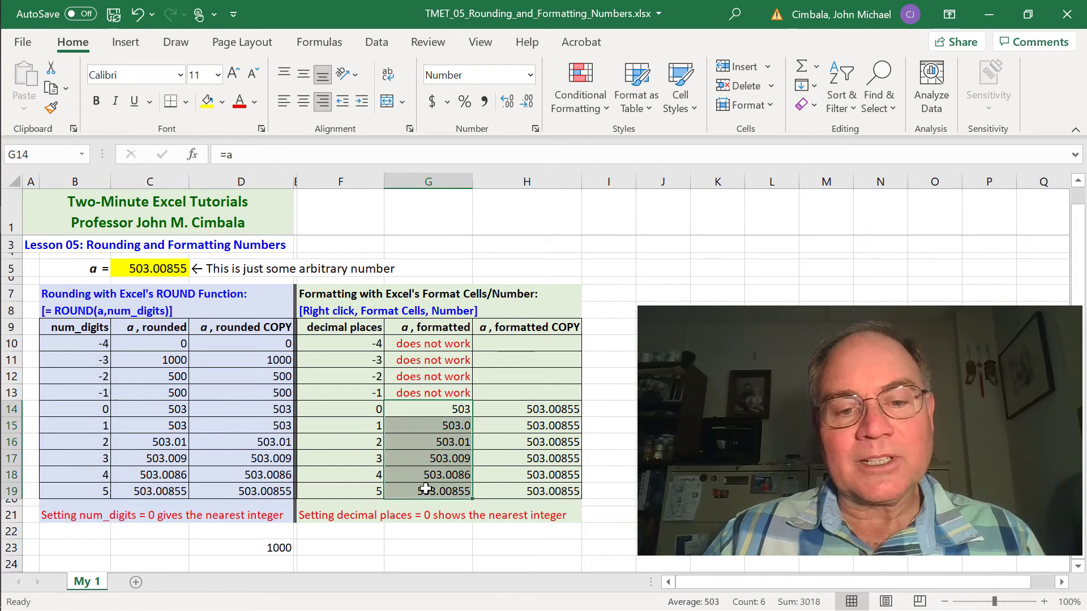
click(516, 409)
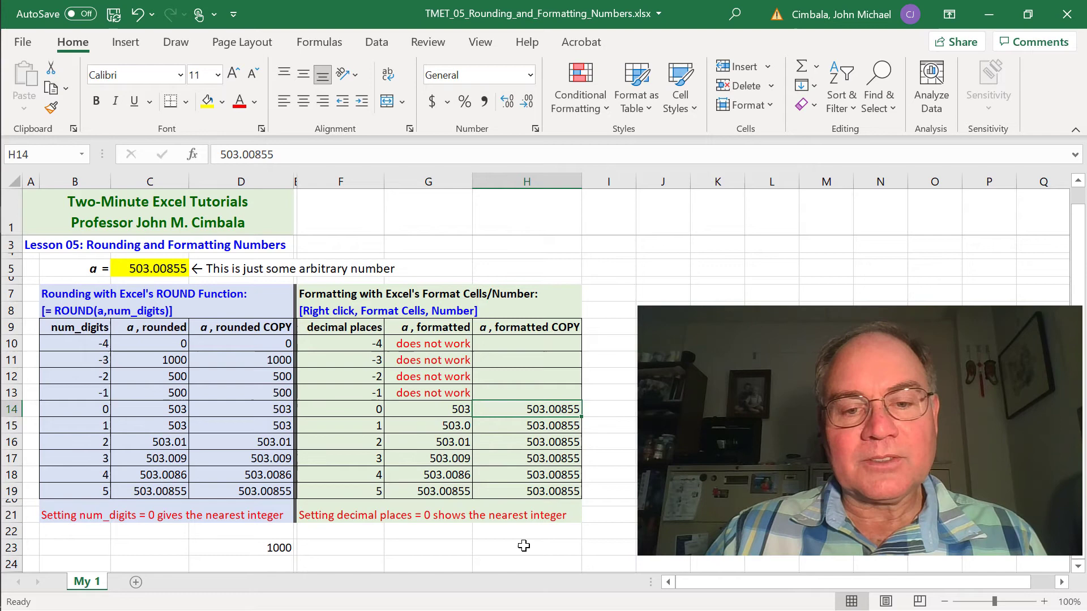
Enter =H14 in H23 so it shows 503.00855, then select a in C5
click(498, 532)
click(509, 550)
text(=)
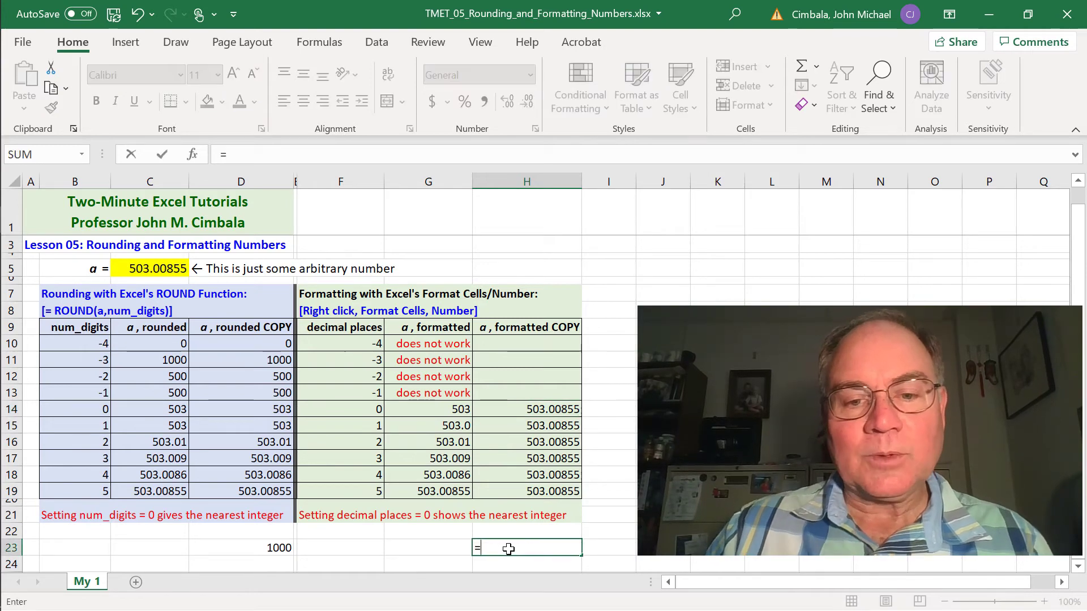
click(528, 406)
key(Return)
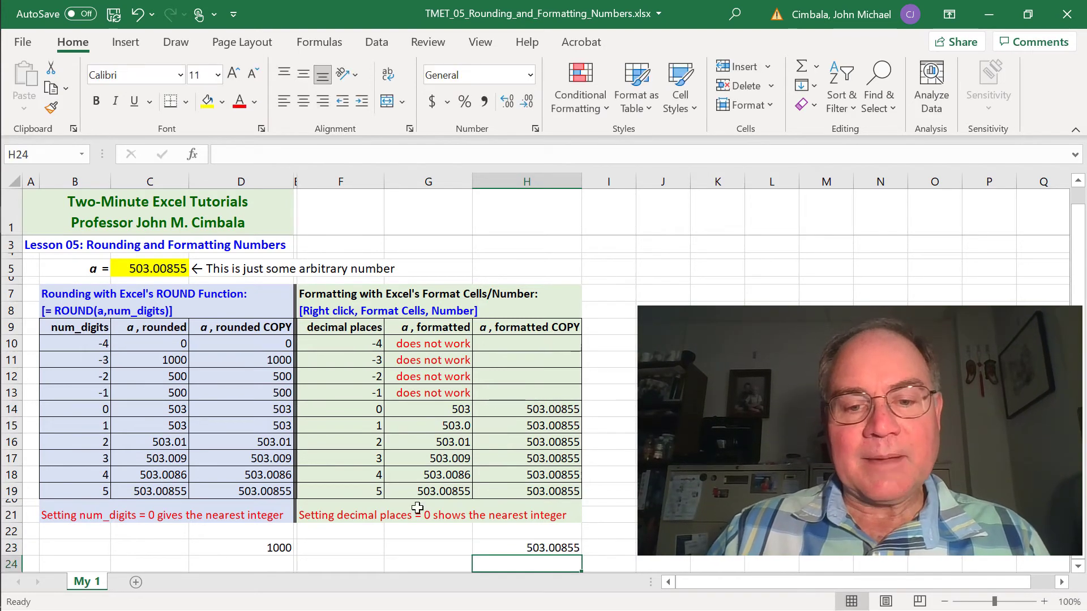
click(164, 268)
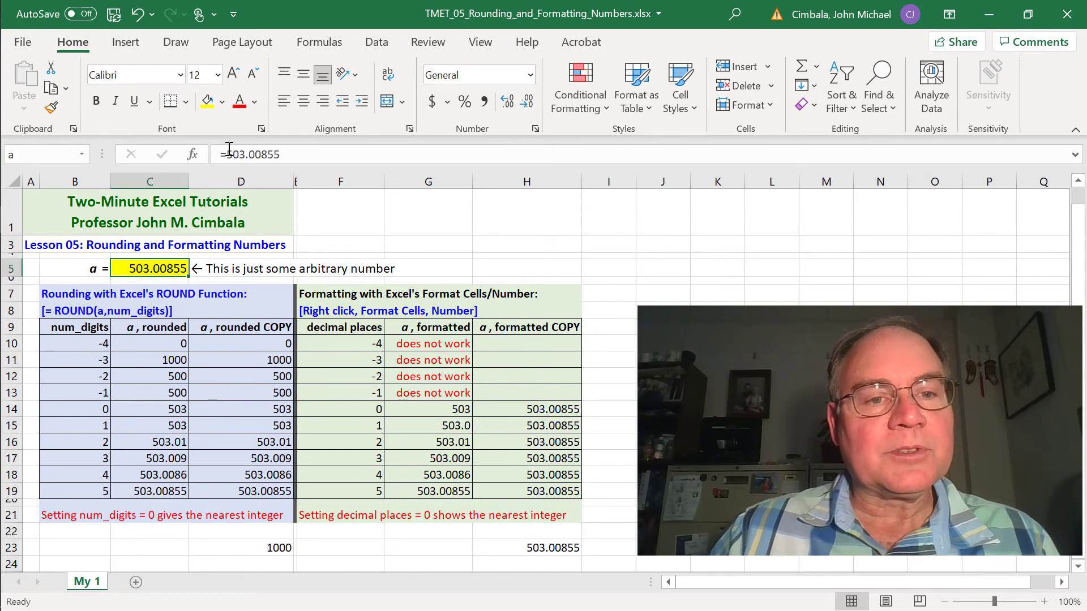
Replace a's value 503.00855 in C5 with the formula =500+pi(), giving 503.141593
drag(229, 154, 295, 151)
key(BackSpace)
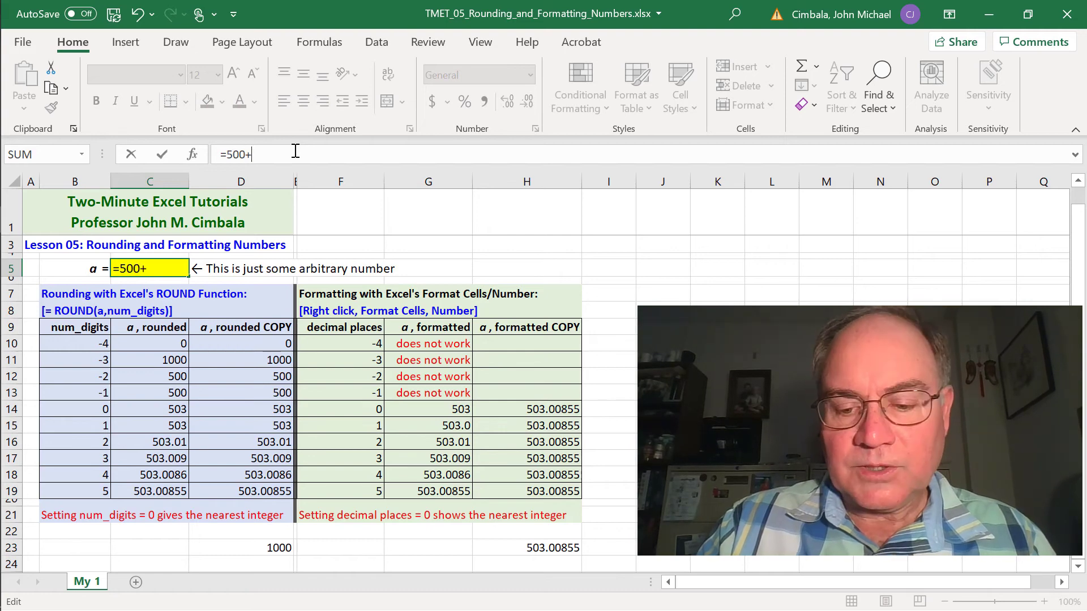
text(500+pi)
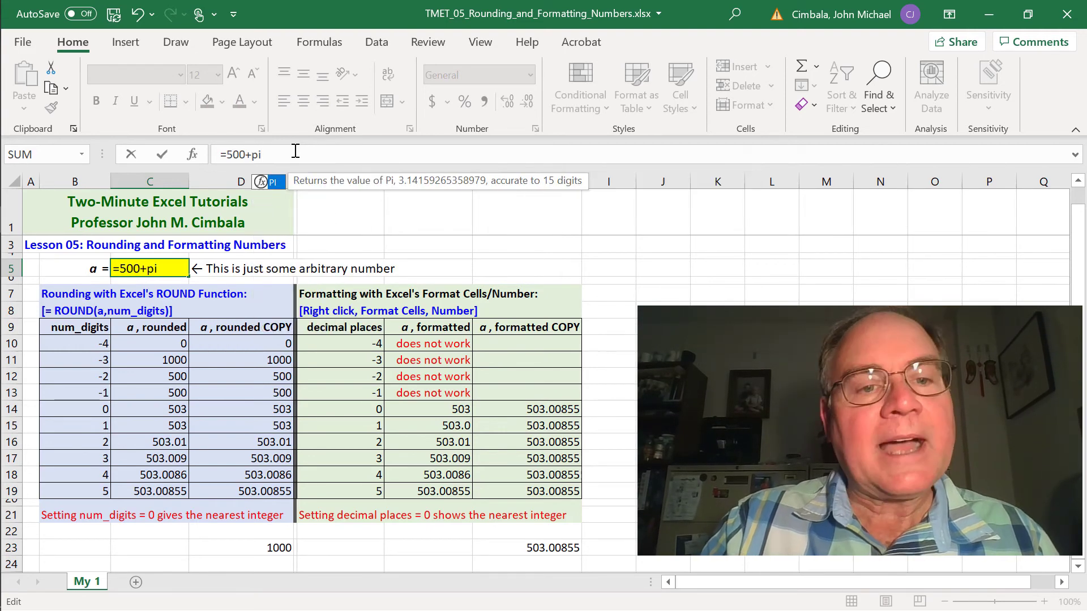
text(())
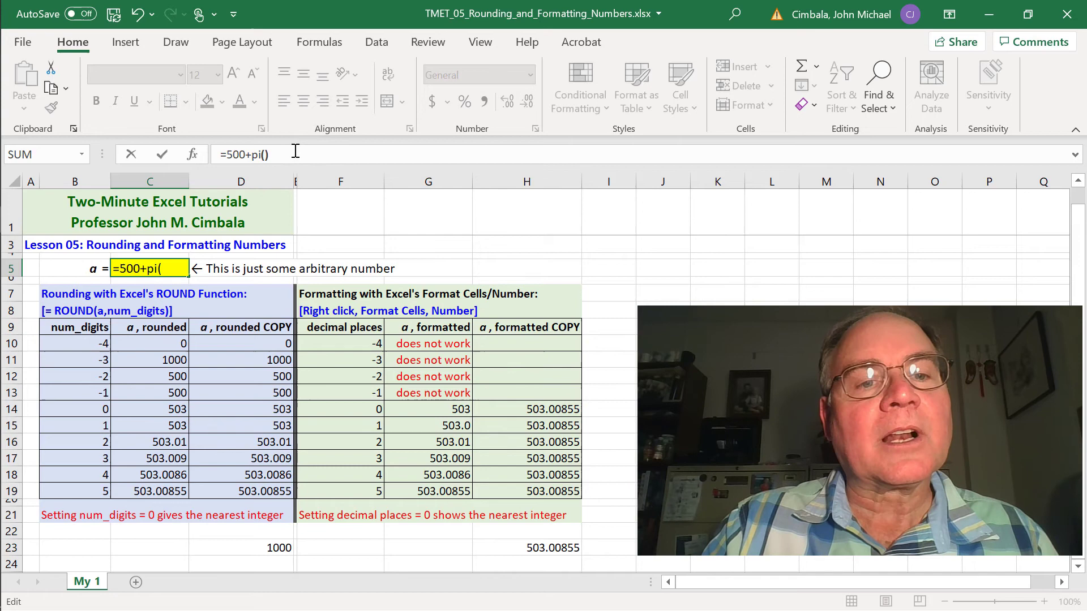
key(Return)
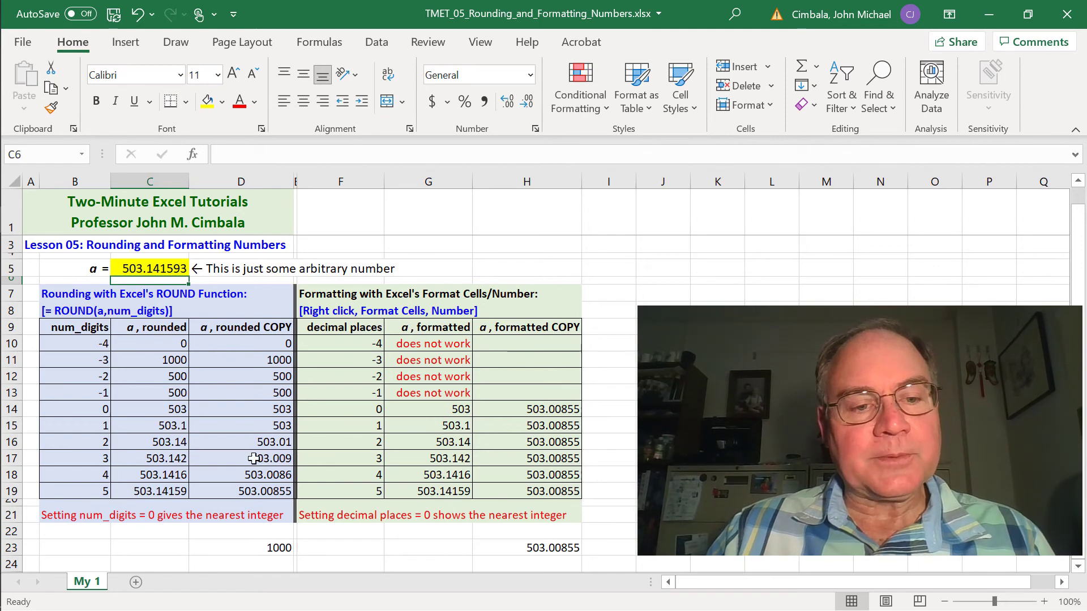
Copy the ROUND results C10:C19 and paste them as values into D10:D19
drag(159, 414, 158, 489)
drag(416, 412, 430, 489)
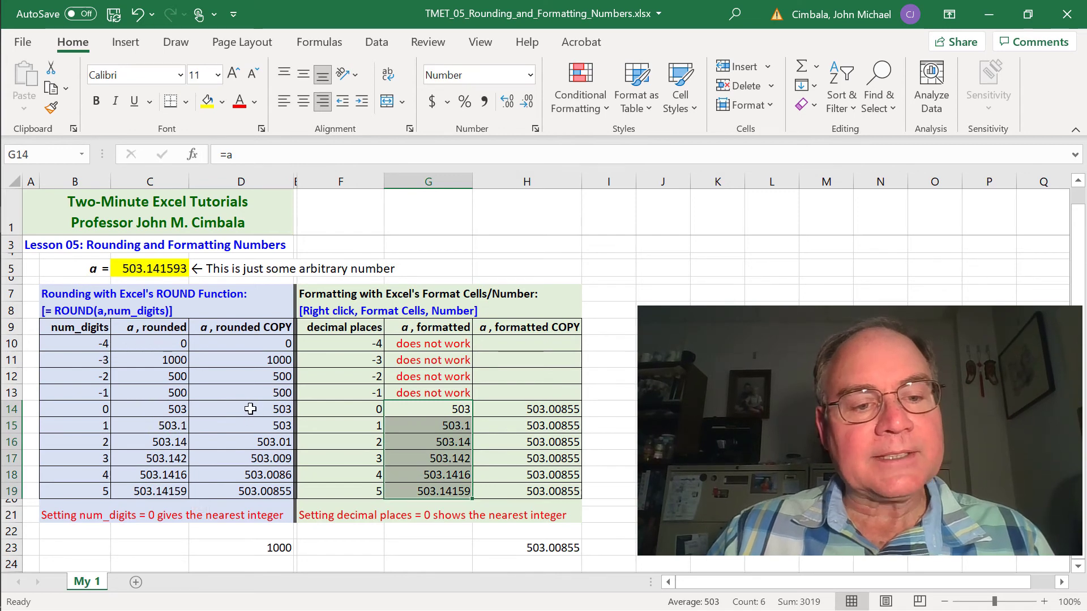
drag(156, 345, 159, 490)
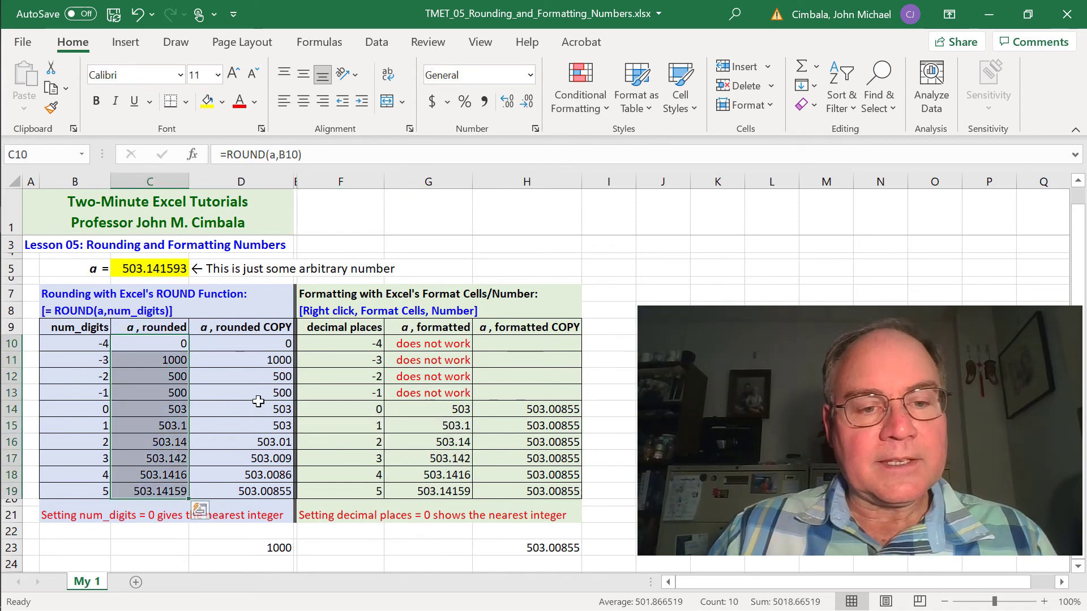
right_click(139, 390)
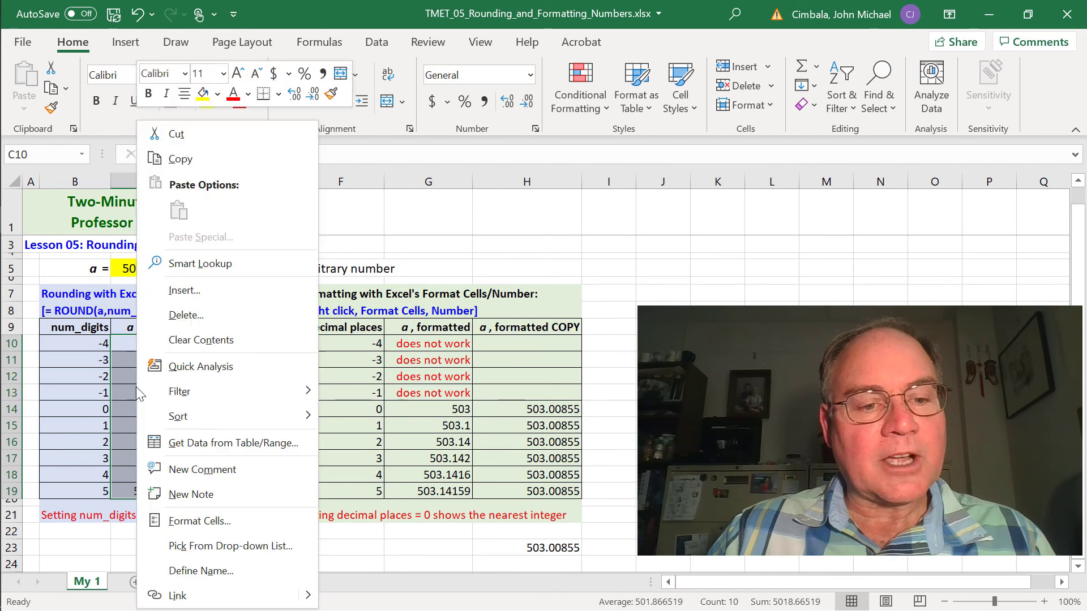
click(170, 158)
key(Right)
key(ctrl+alt+v)
click(155, 165)
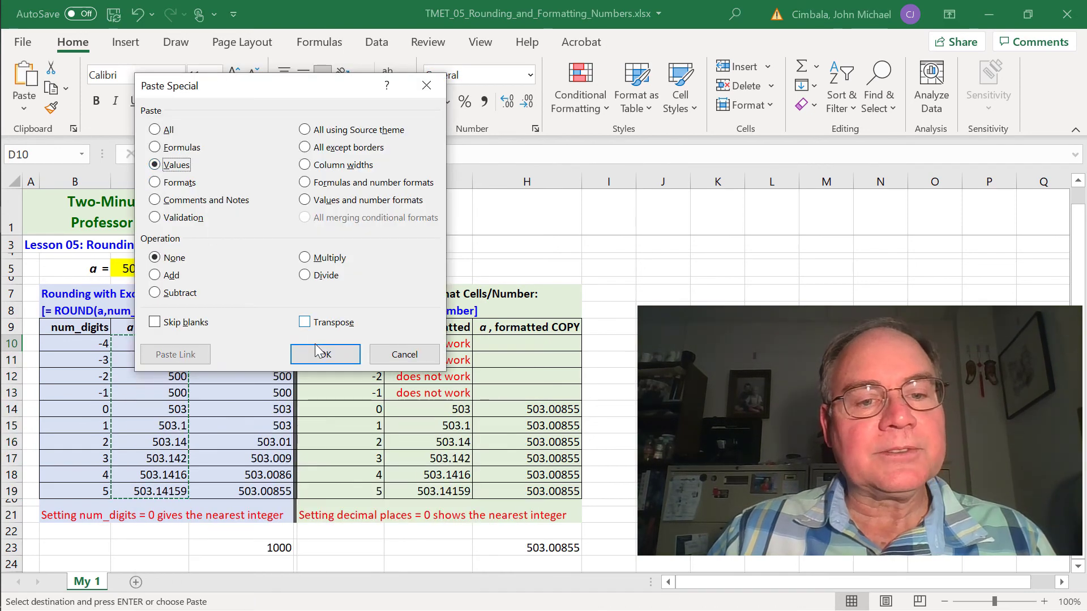
click(325, 354)
Copy the formatted cells G14:G19 and paste them as values into H14:H19
drag(422, 409, 424, 490)
key(ctrl+c)
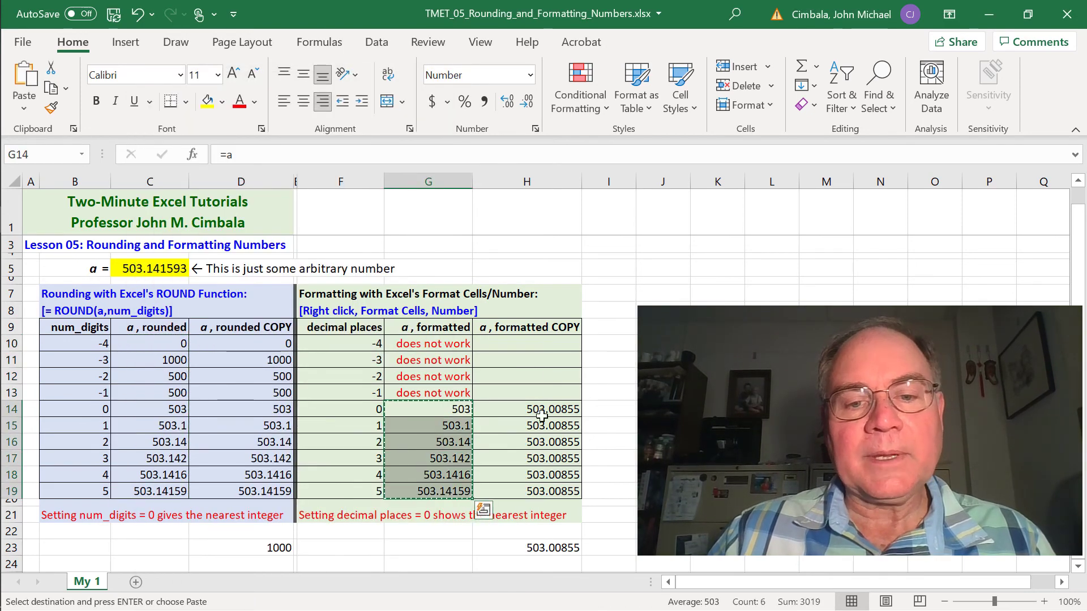
click(539, 413)
key(ctrl+alt+v)
click(447, 168)
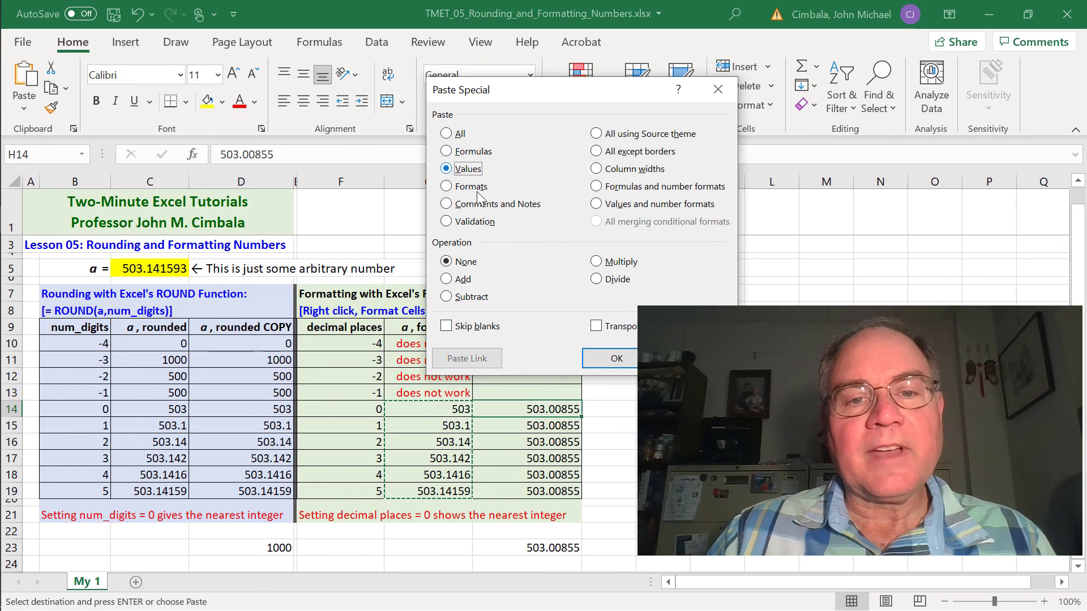
click(617, 358)
click(594, 360)
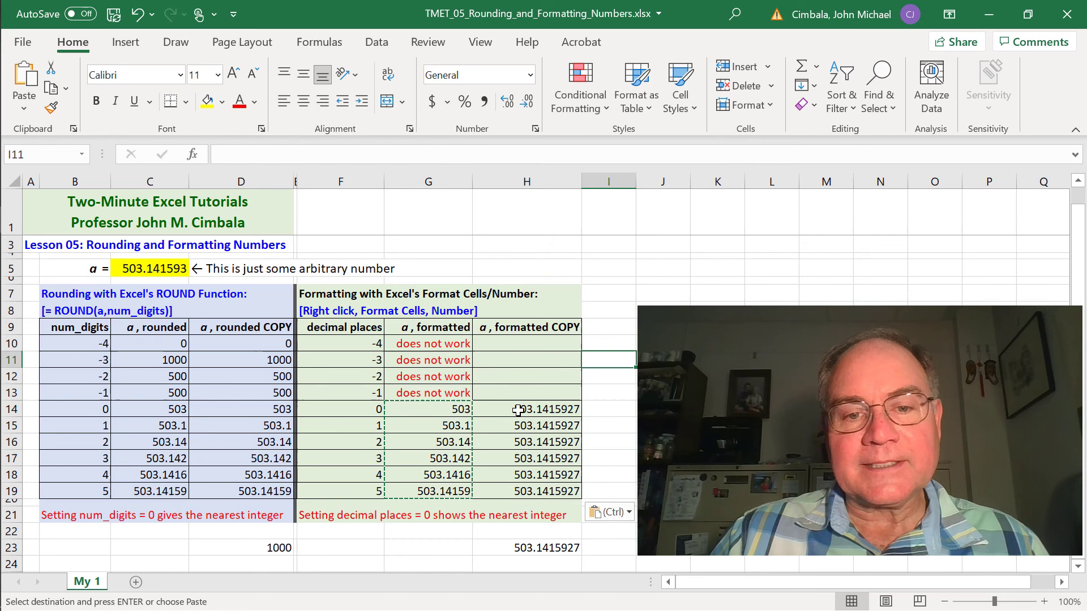
drag(520, 412, 516, 489)
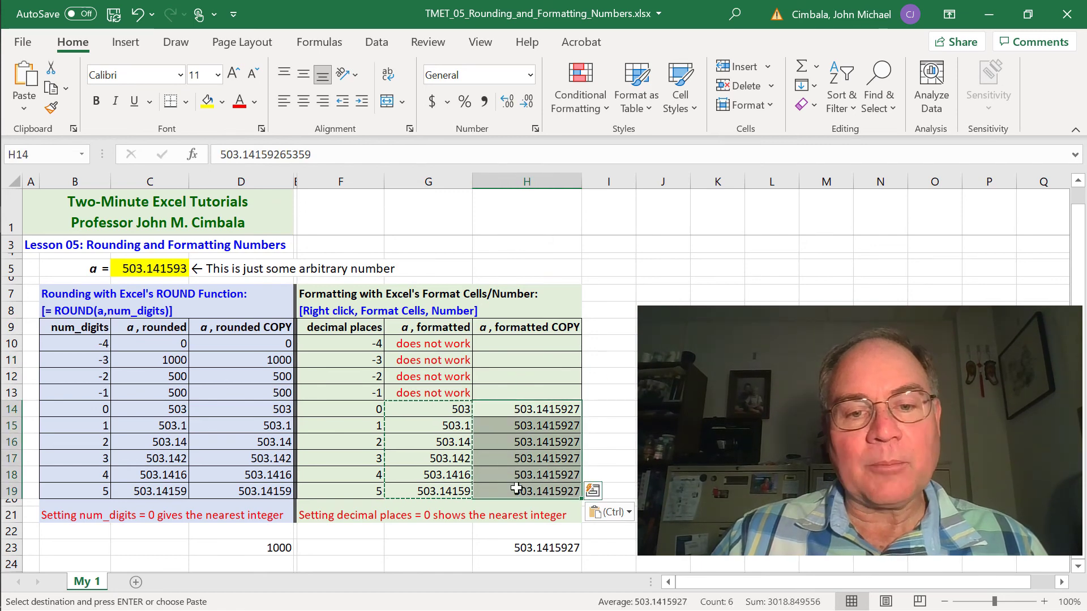
drag(230, 410, 222, 489)
click(236, 444)
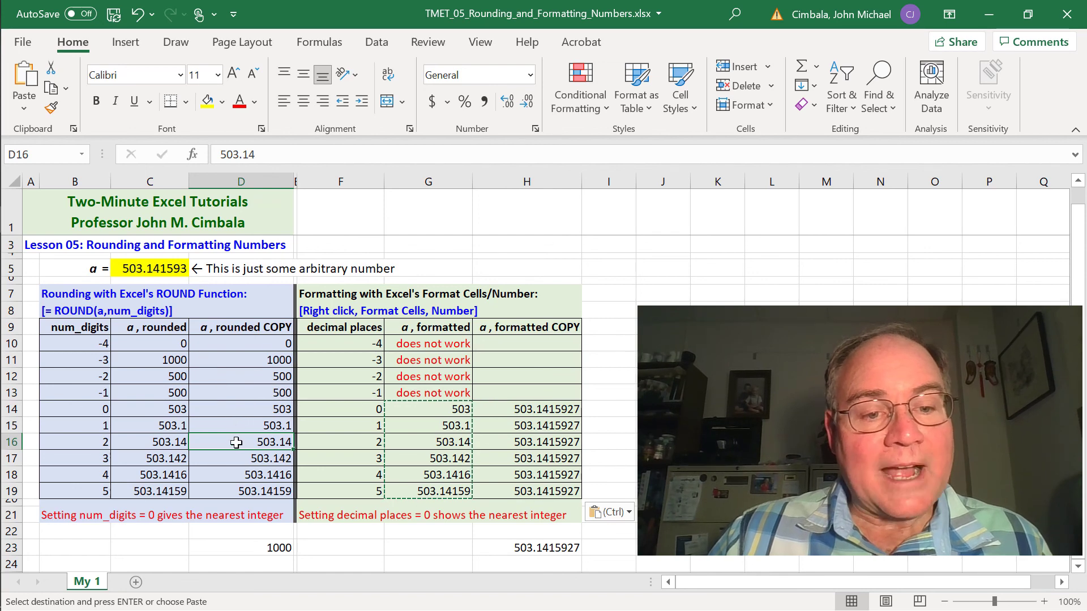
click(543, 443)
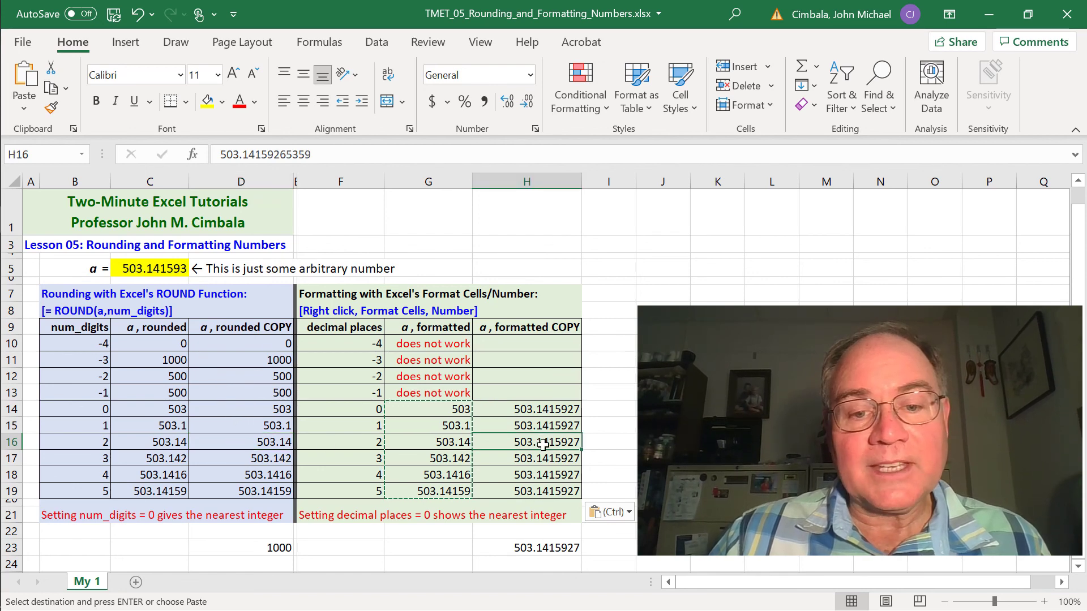